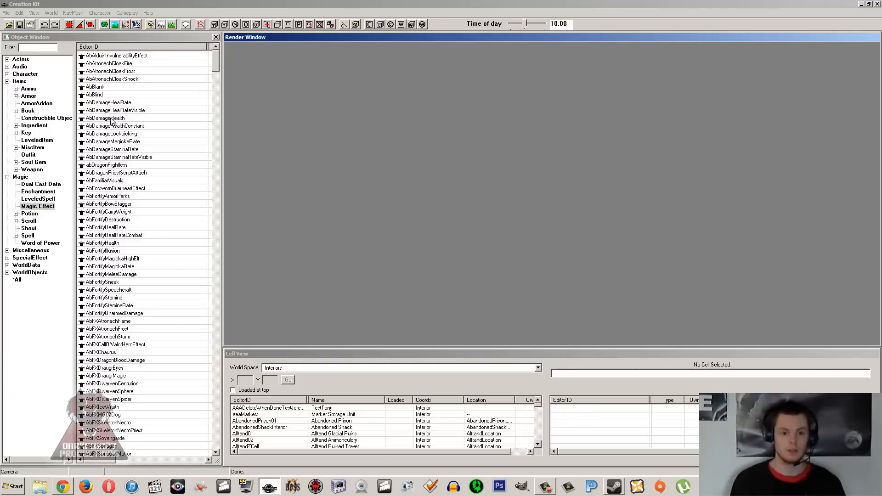
- Create a new magic effect with the ID DF127MagicEffect and the name Teleport Spell
{"action": "left_click", "coordinate": [112, 119]}
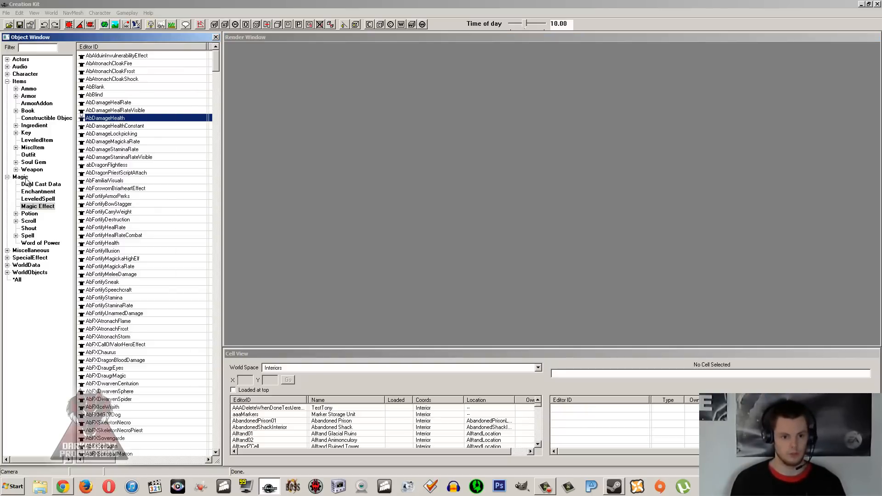
{"action": "right_click", "coordinate": [118, 196]}
{"action": "left_click", "coordinate": [133, 202]}
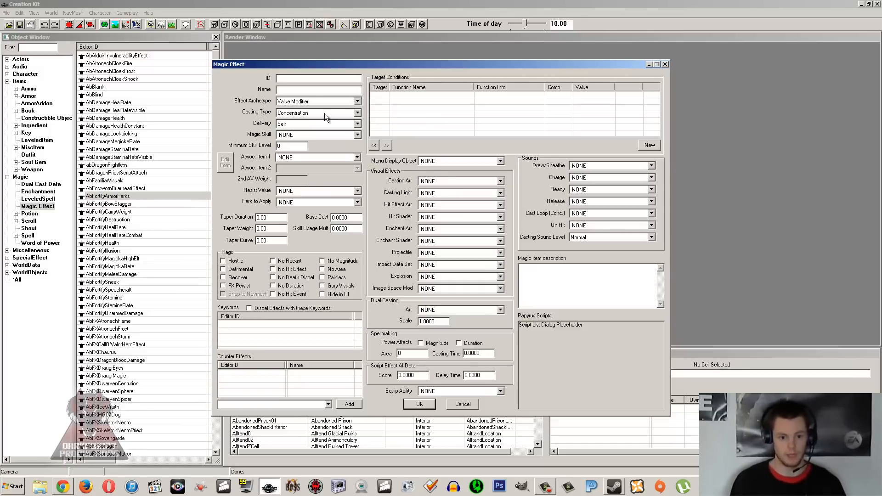
{"action": "left_click", "coordinate": [305, 78]}
{"action": "type", "text": "DF"}
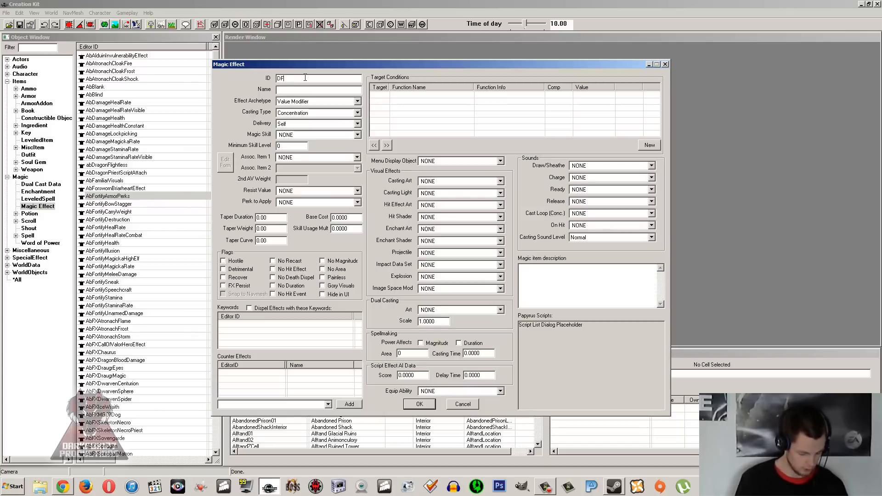
{"action": "type", "text": "127MagicEffect"}
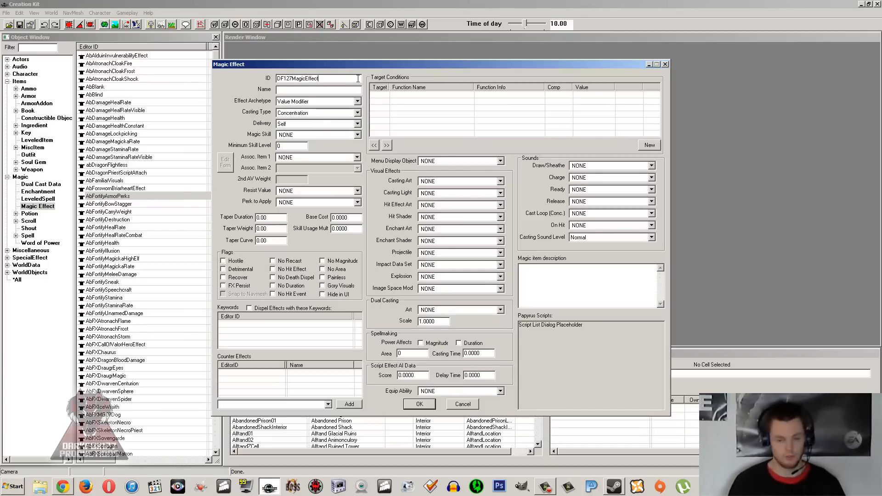
{"action": "left_click", "coordinate": [330, 88]}
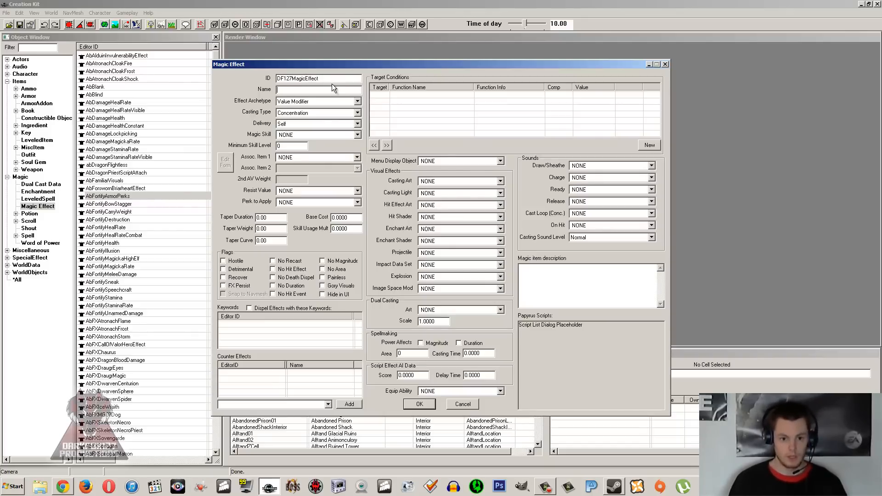
{"action": "type", "text": "T"}
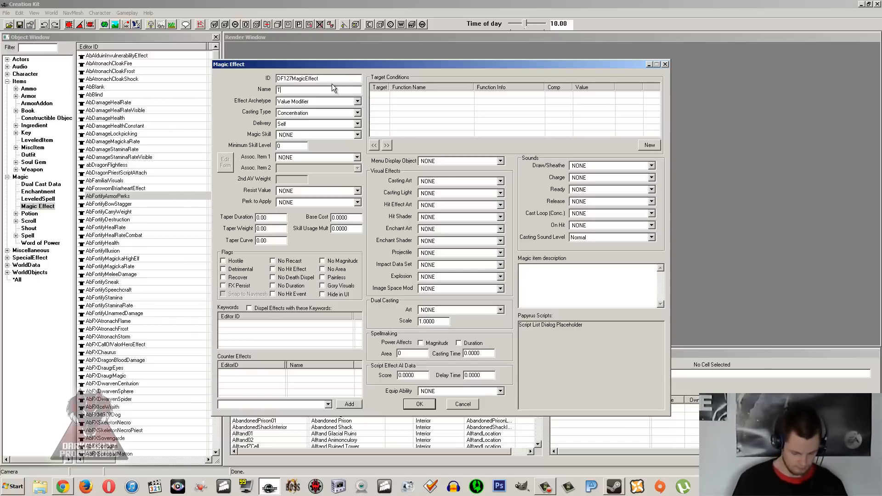
{"action": "type", "text": "eleport Spell"}
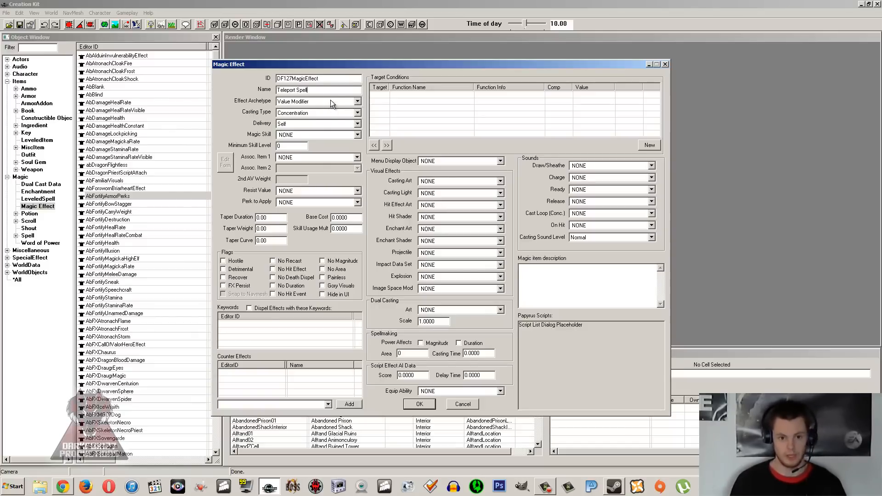
- Set the effect archetype to Script and save the new magic effect
{"action": "left_click", "coordinate": [331, 102]}
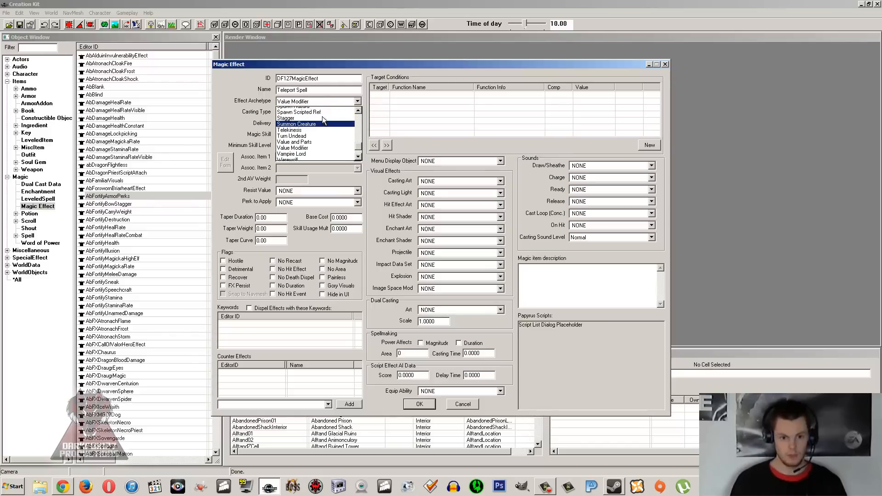
{"action": "scroll", "coordinate": [322, 116], "scroll_direction": "up", "scroll_amount": 2}
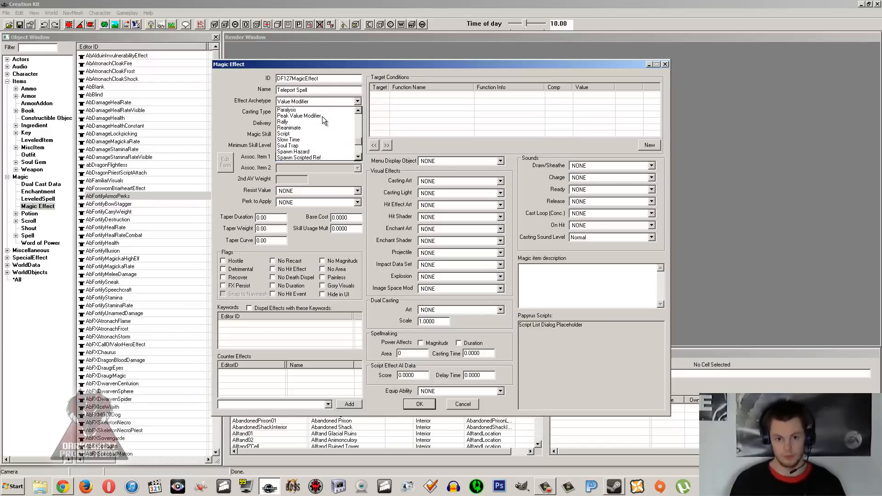
{"action": "scroll", "coordinate": [304, 135], "scroll_direction": "up", "scroll_amount": 1}
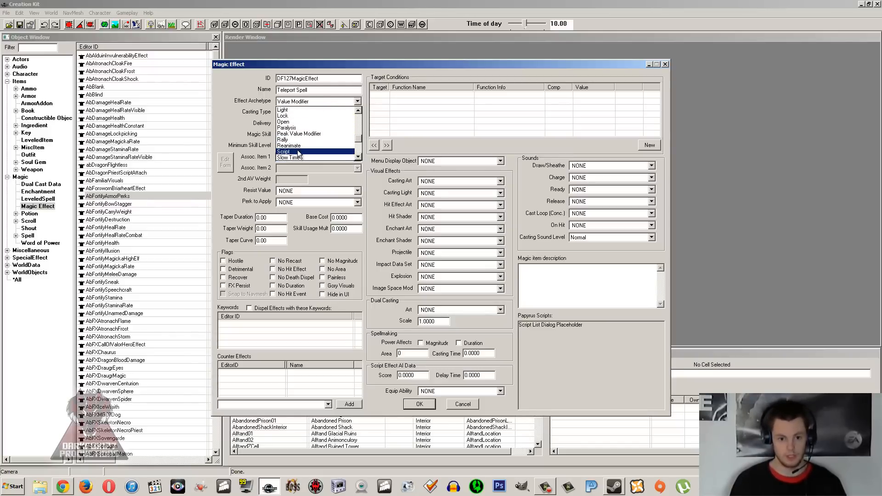
{"action": "left_click", "coordinate": [298, 152]}
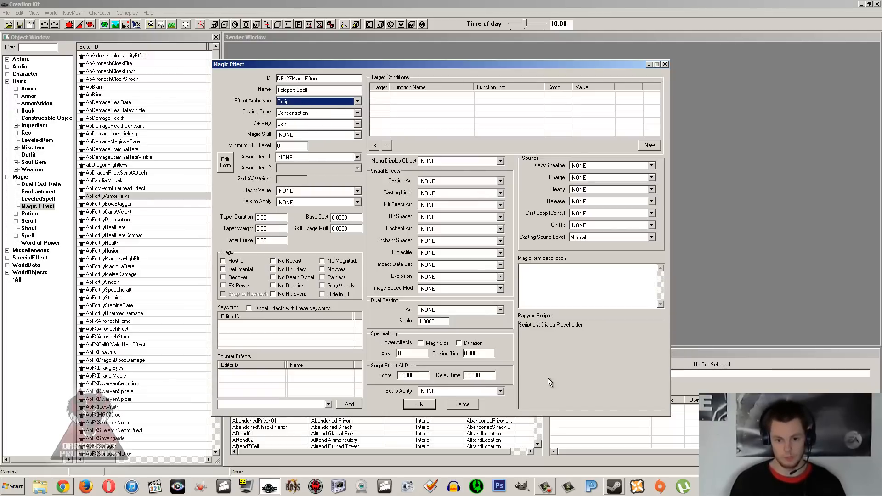
{"action": "left_click", "coordinate": [570, 298]}
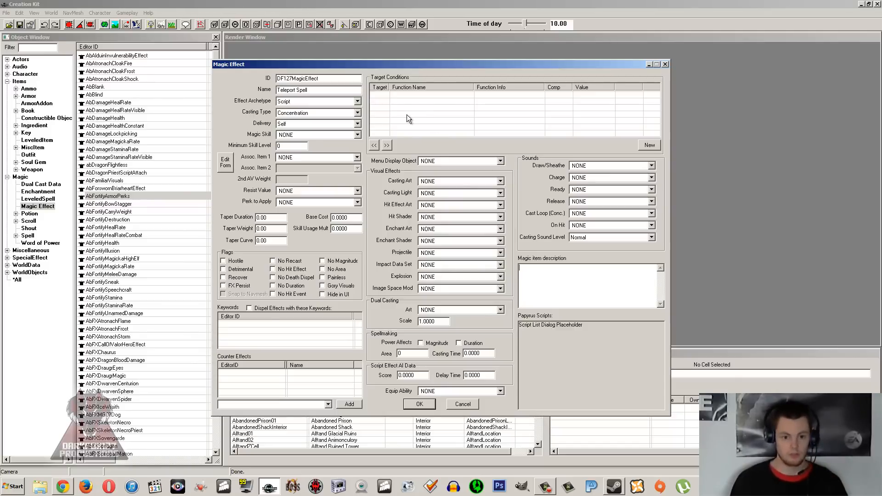
{"action": "left_click", "coordinate": [418, 405]}
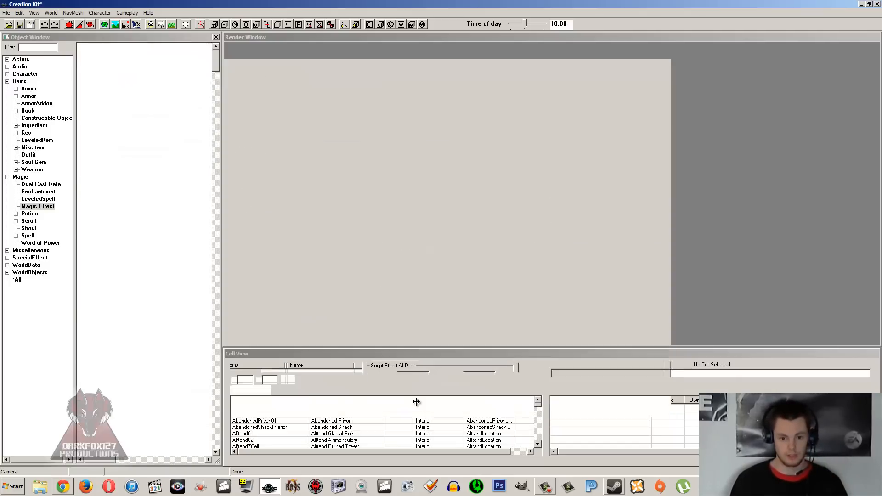
- Filter the magic effects by df127 and reopen DF127MagicEffect for editing
{"action": "left_click", "coordinate": [41, 48]}
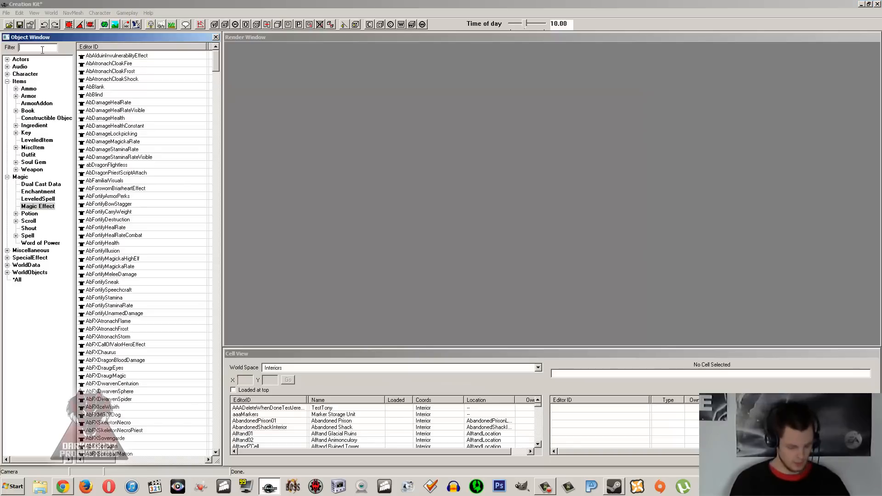
{"action": "type", "text": "df127"}
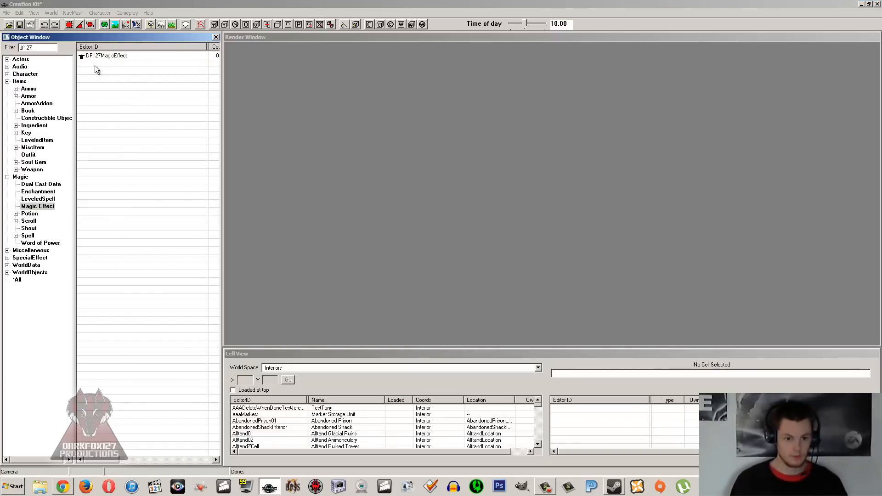
{"action": "left_click", "coordinate": [100, 56]}
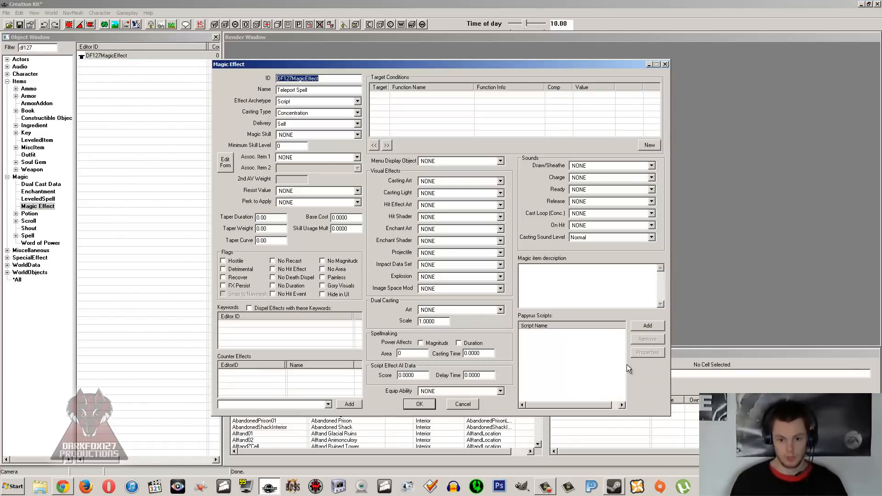
{"action": "left_click", "coordinate": [606, 349]}
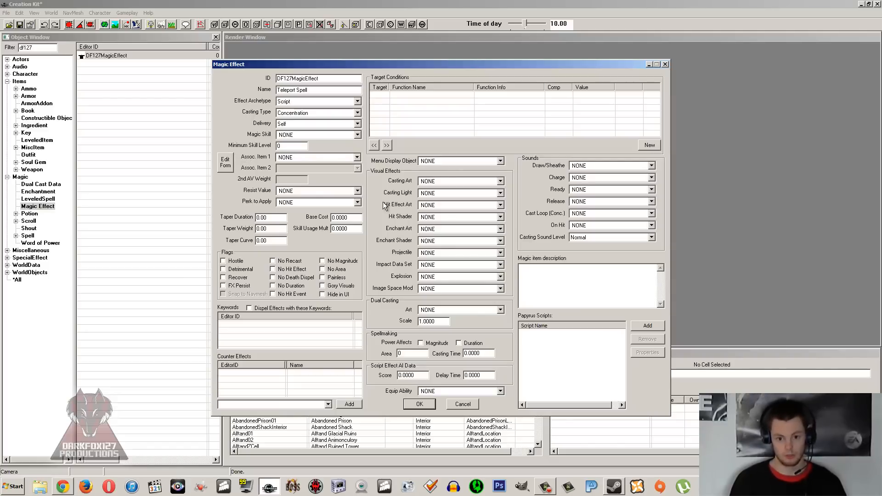
{"action": "left_click", "coordinate": [564, 287]}
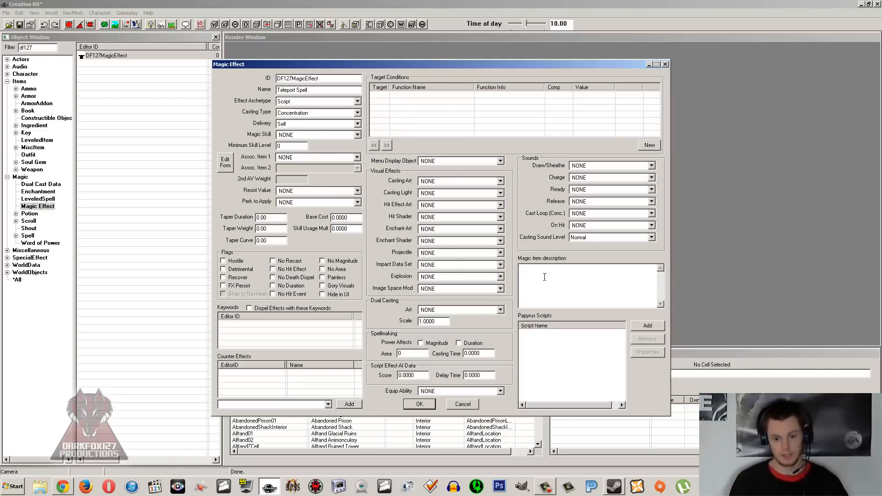
- Try to set the effect's casting type to Fire and Forget and close the effect
{"action": "left_click", "coordinate": [304, 113]}
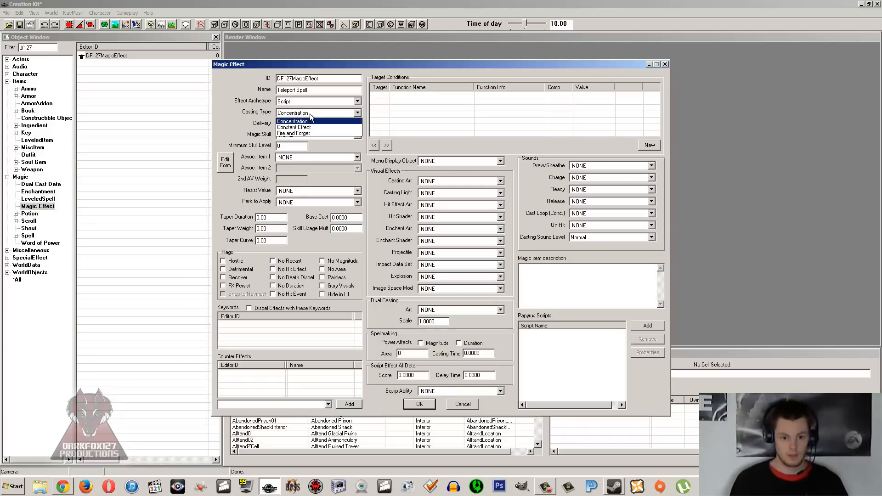
{"action": "left_click", "coordinate": [313, 114]}
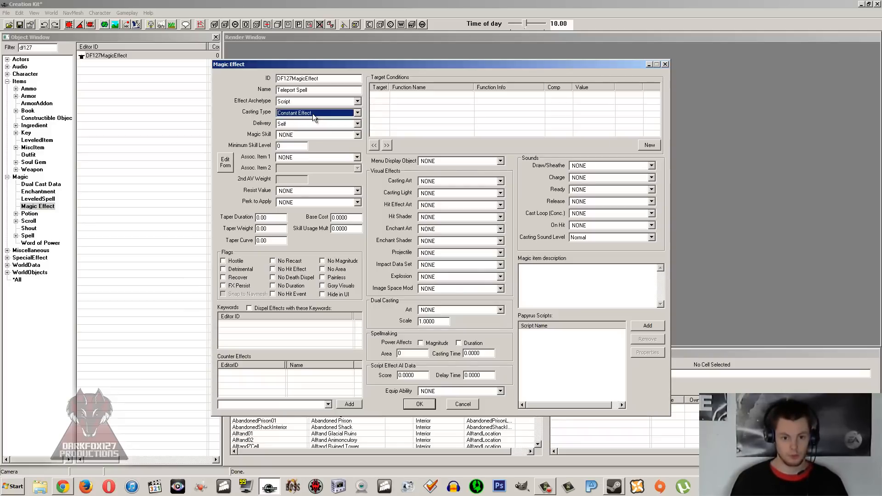
{"action": "left_click", "coordinate": [312, 113]}
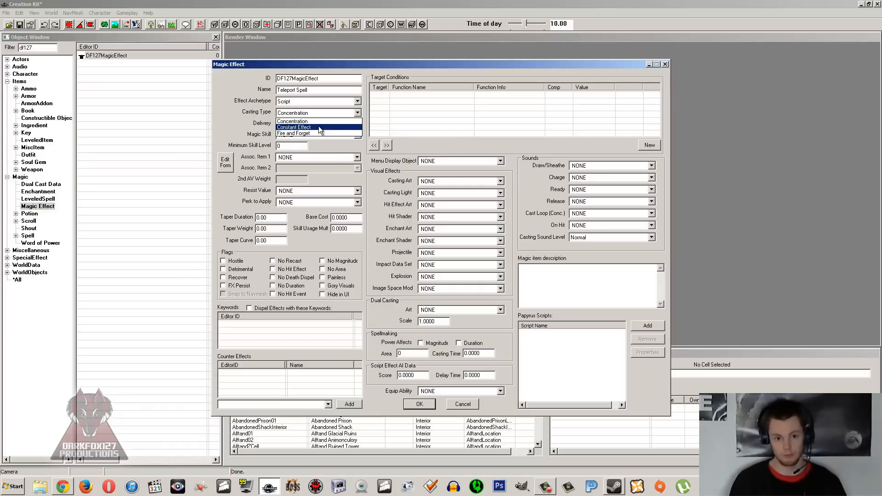
{"action": "left_click", "coordinate": [319, 127]}
{"action": "scroll", "coordinate": [315, 125], "scroll_direction": "down", "scroll_amount": 1}
{"action": "left_click", "coordinate": [314, 113]}
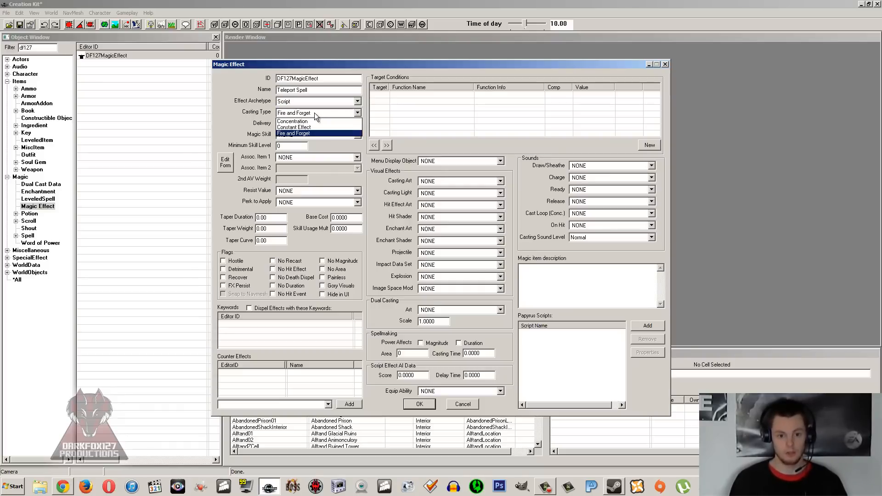
{"action": "left_click", "coordinate": [311, 132]}
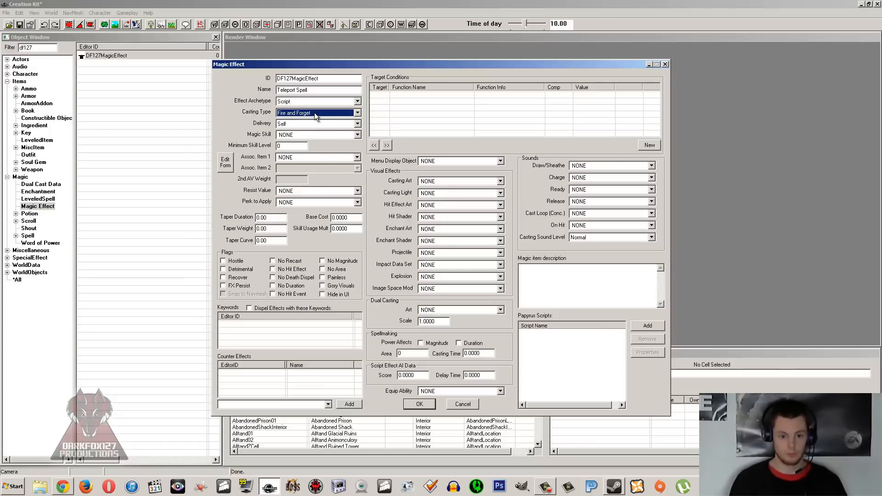
{"action": "key", "text": "Return"}
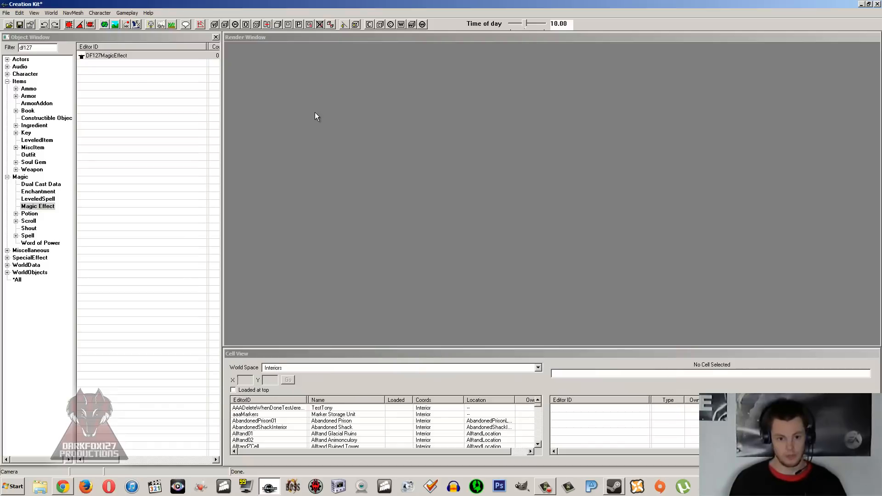
- Try to save the plugin
{"action": "left_click", "coordinate": [133, 174]}
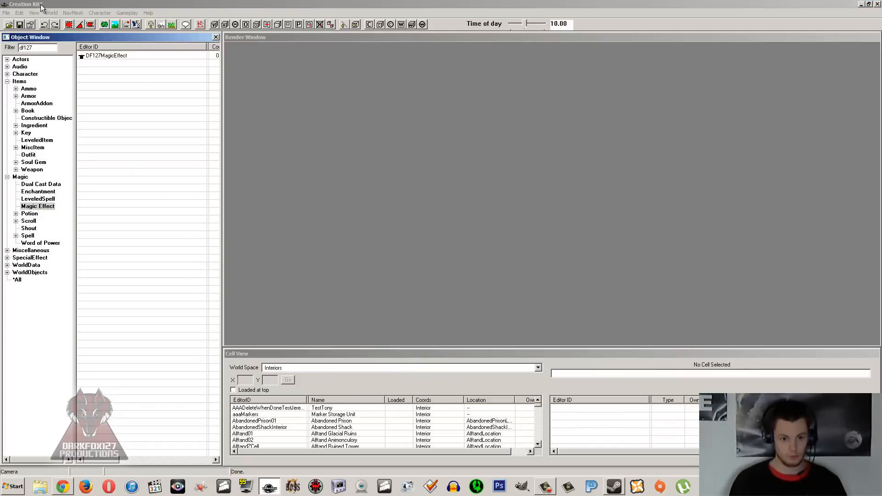
{"action": "left_click", "coordinate": [22, 24]}
{"action": "left_click", "coordinate": [409, 252]}
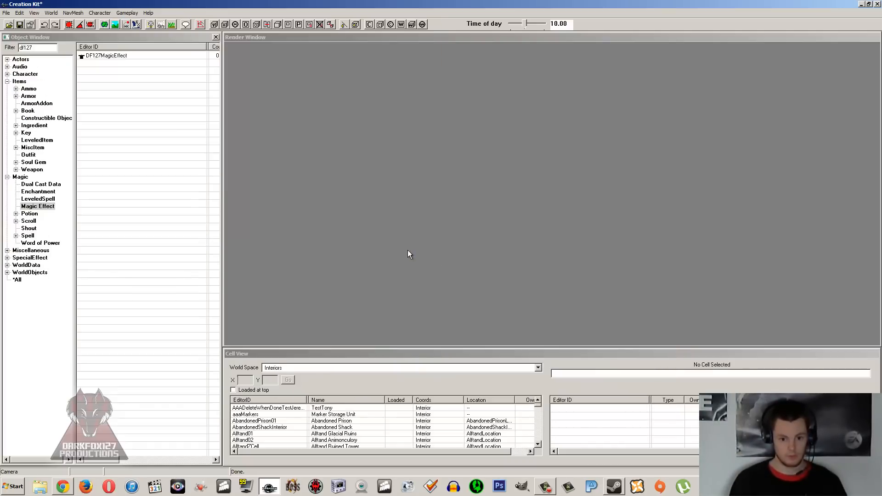
- Reopen DF127MagicEffect and choose Self as its delivery
{"action": "double_click", "coordinate": [117, 56]}
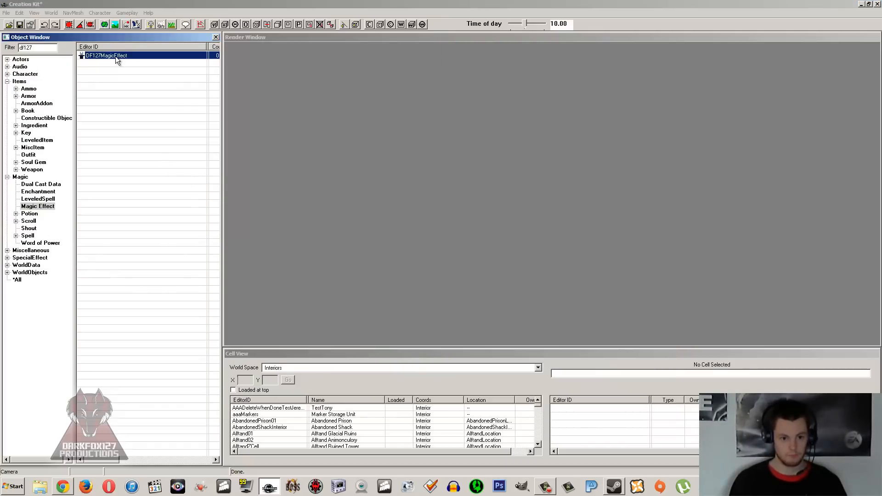
{"action": "left_click", "coordinate": [324, 89]}
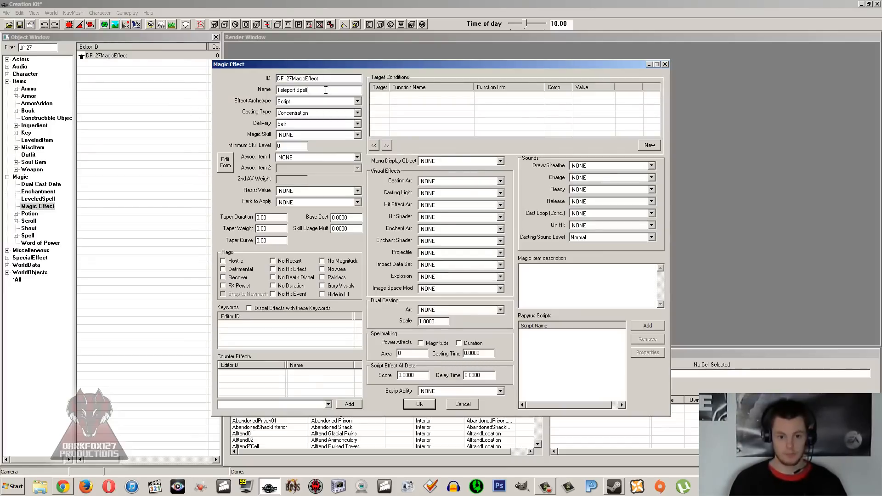
{"action": "left_click", "coordinate": [307, 125]}
{"action": "left_click", "coordinate": [307, 125]}
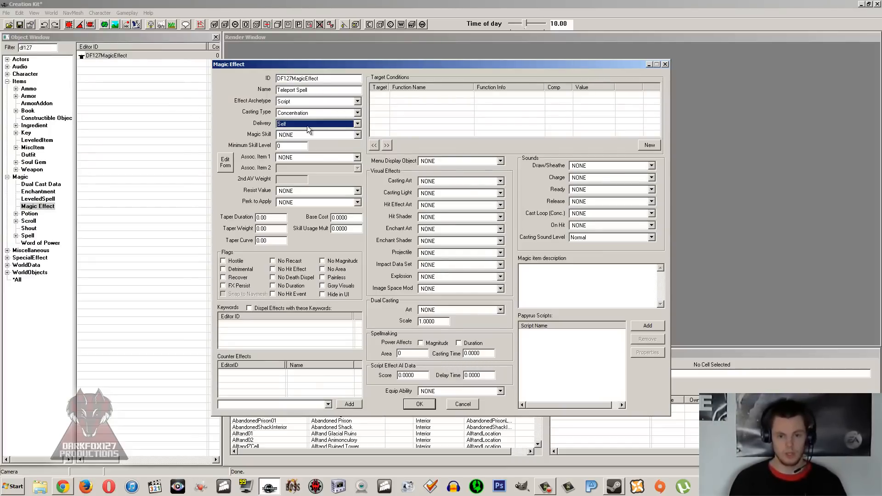
{"action": "left_click", "coordinate": [308, 126]}
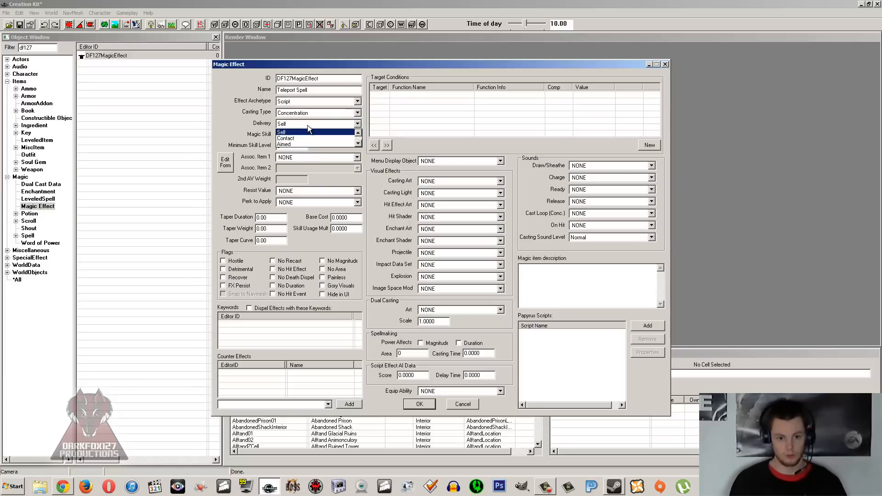
{"action": "left_click", "coordinate": [304, 123]}
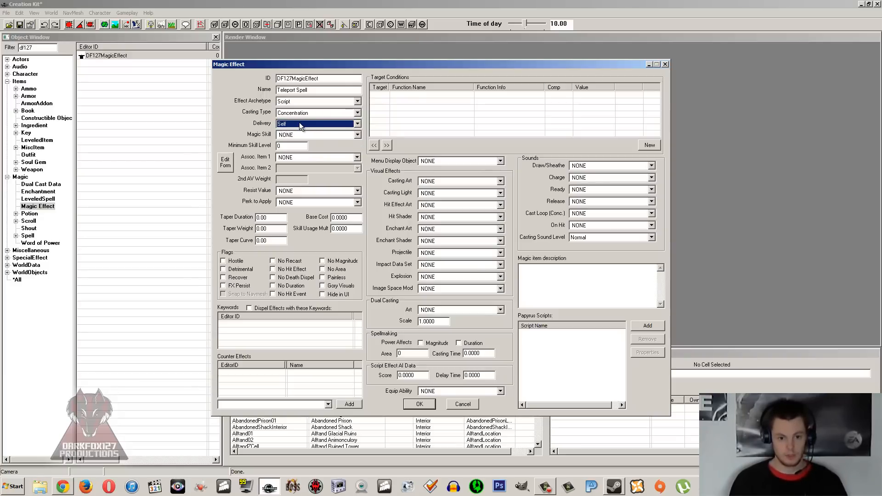
- Try Cure Addiction as the effect archetype of DF127MagicEffect
{"action": "left_click", "coordinate": [304, 101]}
{"action": "scroll", "coordinate": [303, 122], "scroll_direction": "up", "scroll_amount": 2}
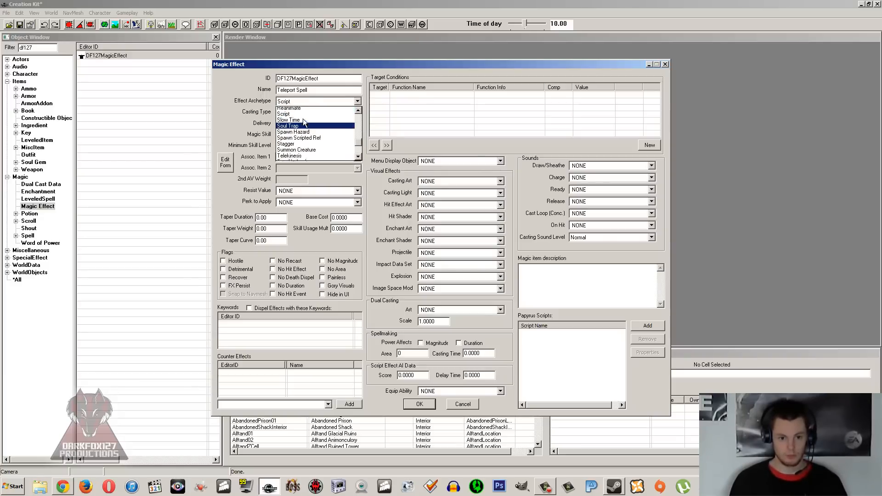
{"action": "scroll", "coordinate": [303, 122], "scroll_direction": "up", "scroll_amount": 5}
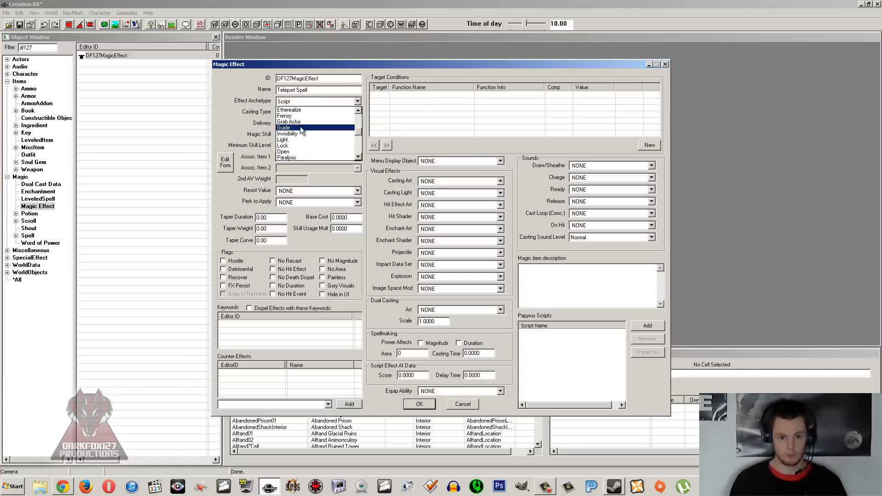
{"action": "scroll", "coordinate": [301, 130], "scroll_direction": "up", "scroll_amount": 4}
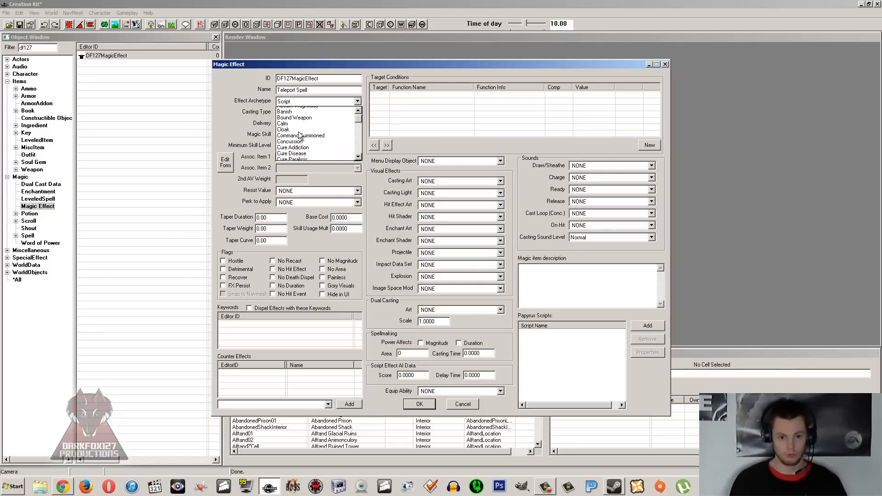
{"action": "scroll", "coordinate": [297, 131], "scroll_direction": "down", "scroll_amount": 1}
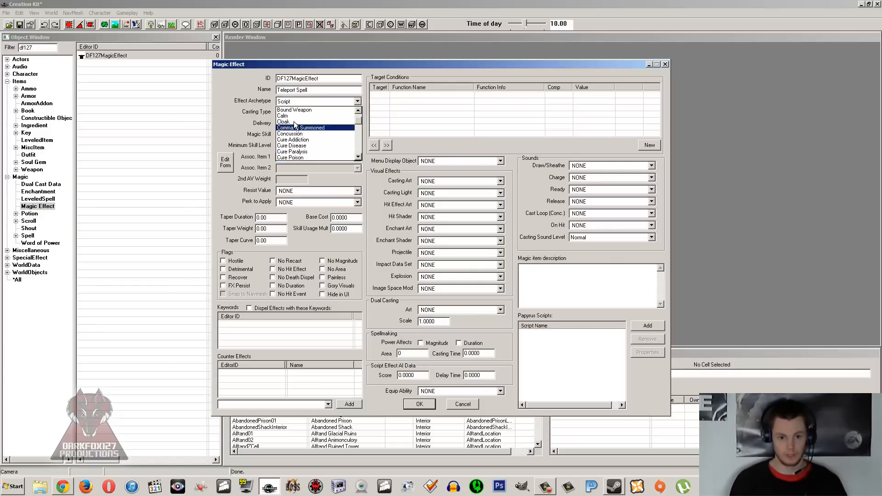
{"action": "left_click", "coordinate": [302, 146]}
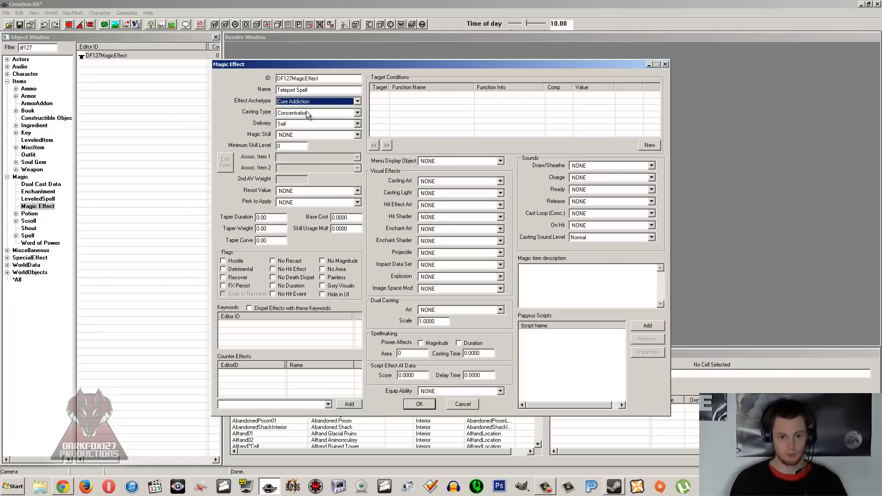
{"action": "scroll", "coordinate": [301, 143], "scroll_direction": "down", "scroll_amount": 4}
{"action": "scroll", "coordinate": [297, 190], "scroll_direction": "down", "scroll_amount": 5}
- Set the effect archetype to Absorb
{"action": "left_click", "coordinate": [292, 100]}
{"action": "scroll", "coordinate": [302, 134], "scroll_direction": "down", "scroll_amount": 2}
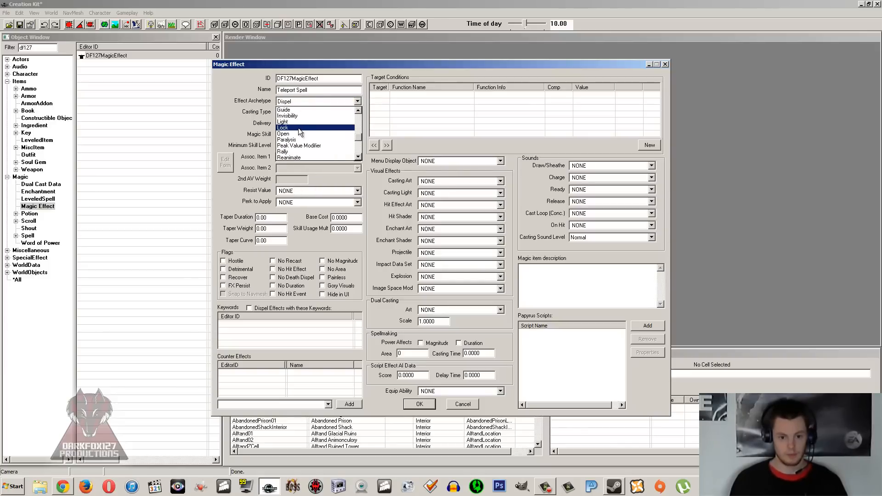
{"action": "left_click_drag", "start_coordinate": [360, 137], "coordinate": [360, 123]}
{"action": "scroll", "coordinate": [315, 132], "scroll_direction": "up", "scroll_amount": 2}
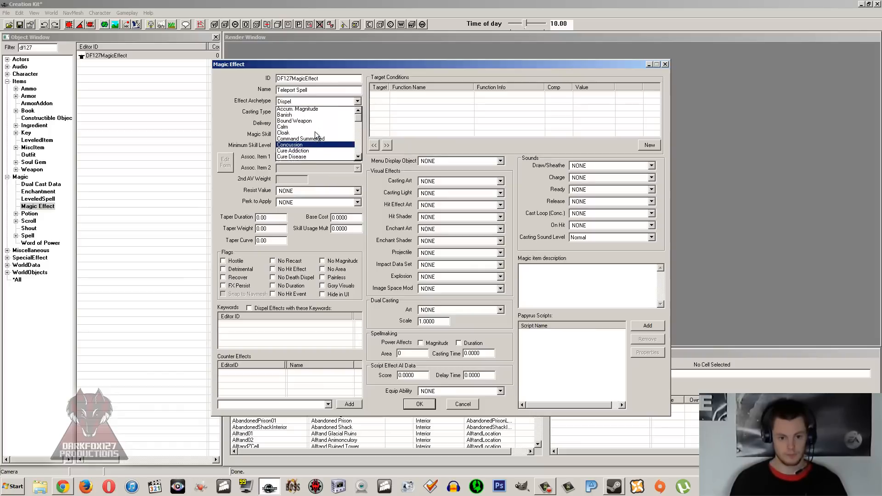
{"action": "left_click", "coordinate": [294, 110]}
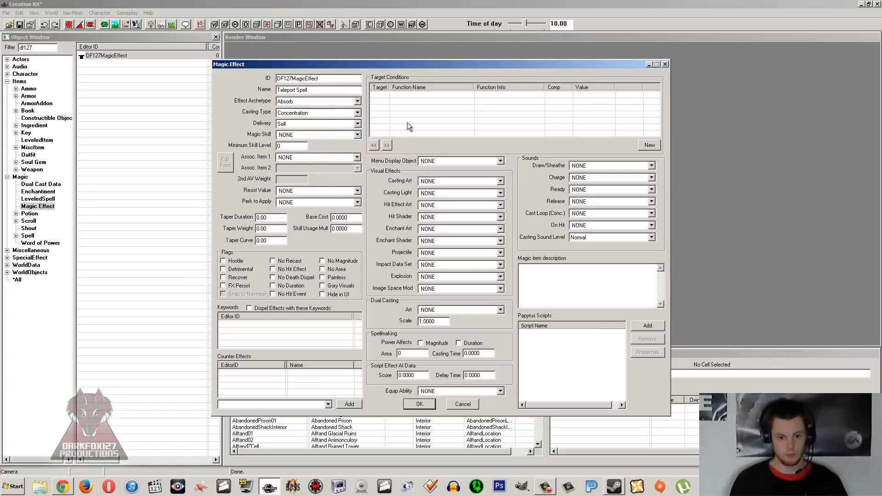
- Look through the delivery options and try Contact as the effect's delivery
{"action": "left_click", "coordinate": [301, 121]}
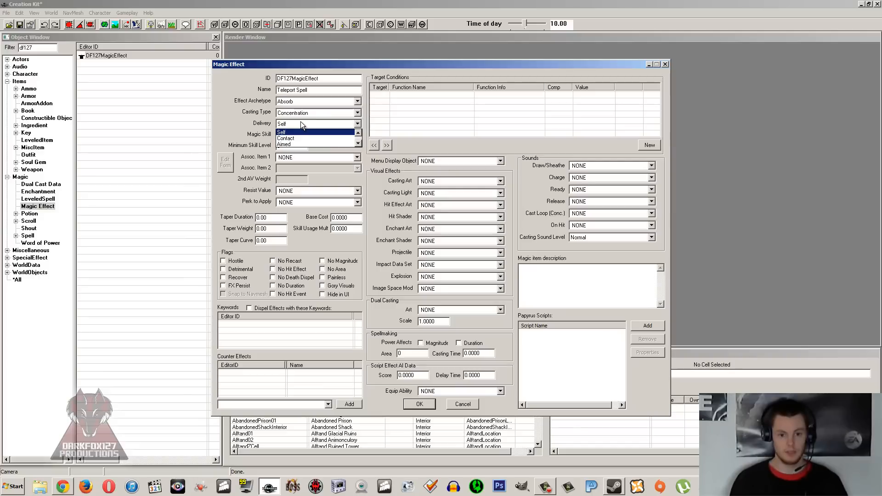
{"action": "left_click", "coordinate": [300, 122]}
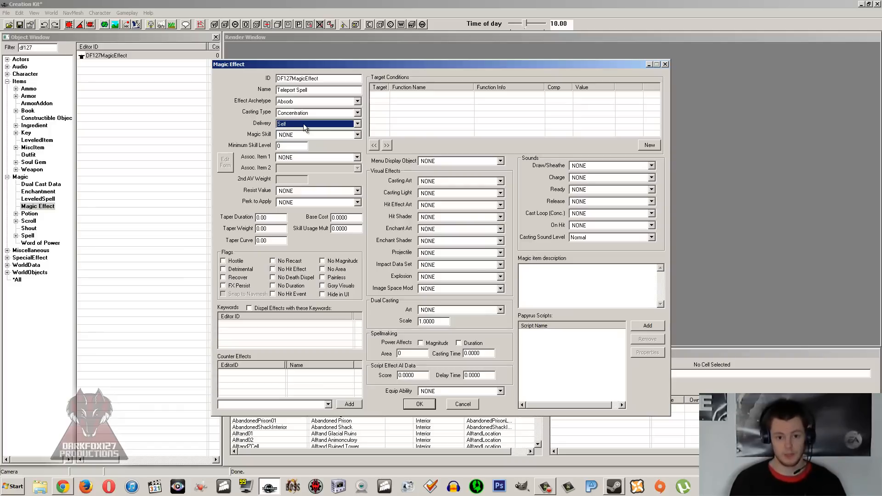
{"action": "left_click", "coordinate": [303, 123]}
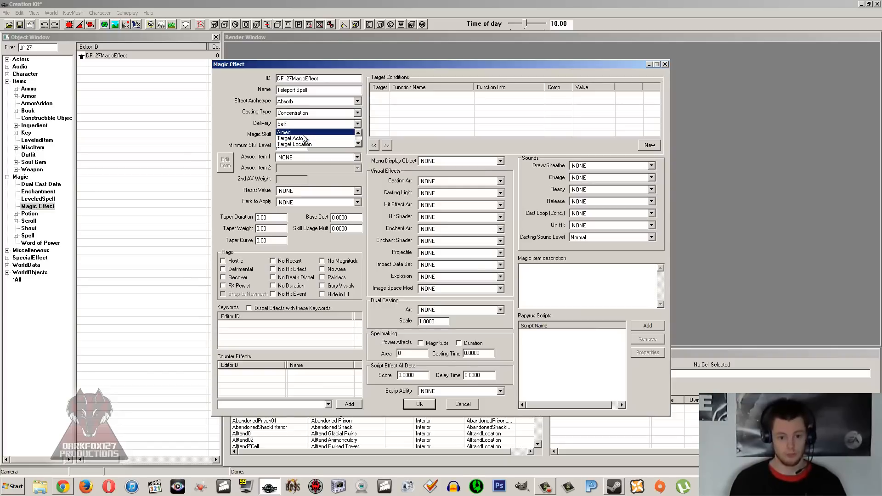
{"action": "left_click", "coordinate": [359, 124]}
{"action": "left_click", "coordinate": [358, 123]}
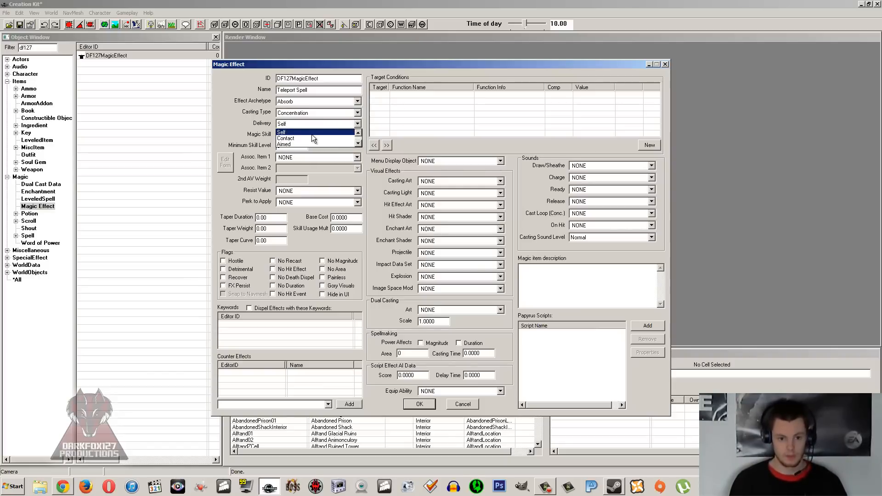
{"action": "left_click", "coordinate": [306, 138]}
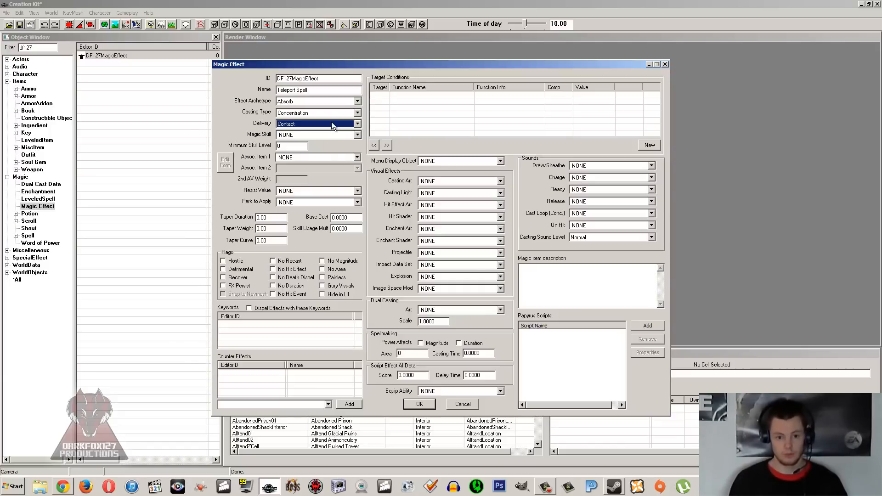
{"action": "left_click", "coordinate": [435, 127]}
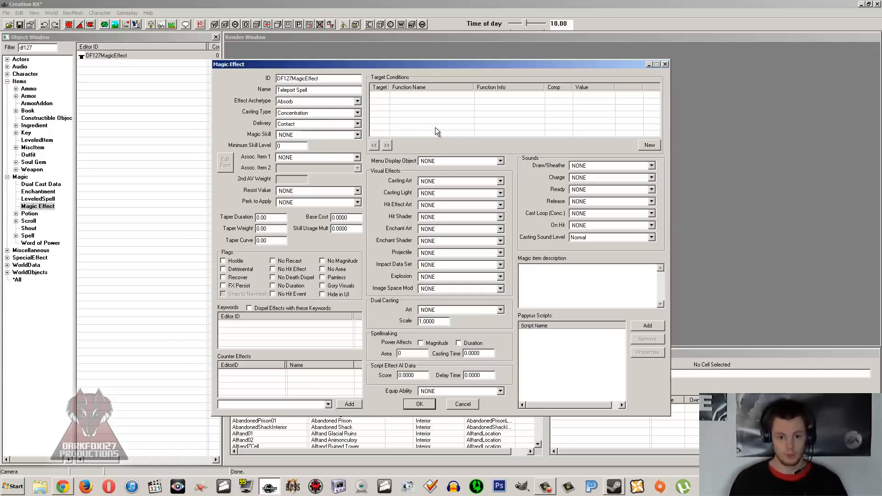
- Try Aimed as the effect's delivery and inspect the Projectile setting among the visual effects
{"action": "left_click", "coordinate": [304, 125]}
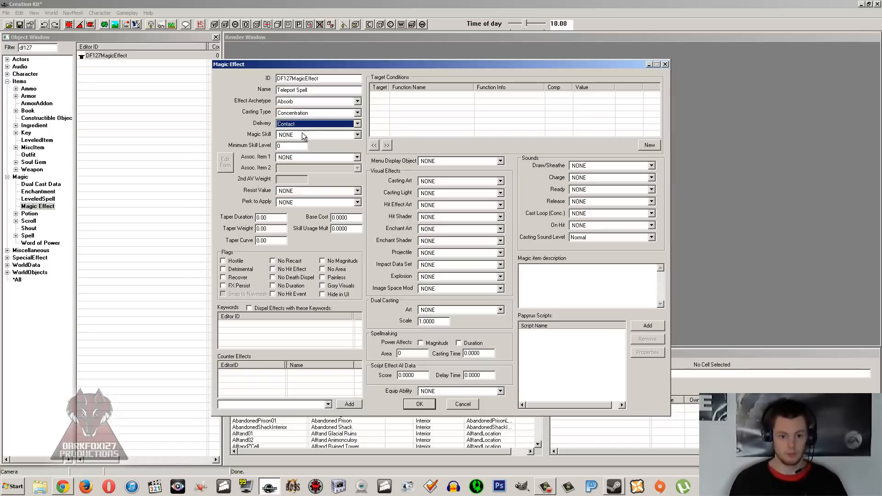
{"action": "left_click", "coordinate": [305, 125]}
{"action": "left_click", "coordinate": [307, 141]}
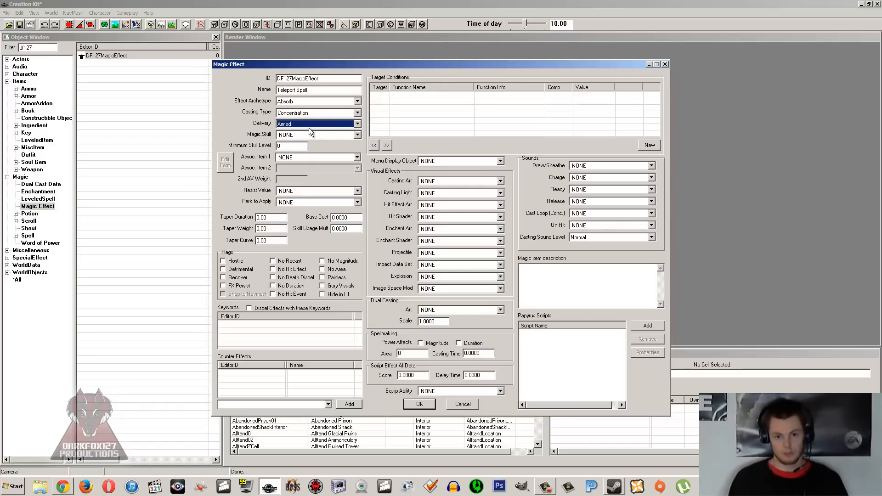
{"action": "left_click", "coordinate": [422, 253]}
{"action": "left_click", "coordinate": [434, 261]}
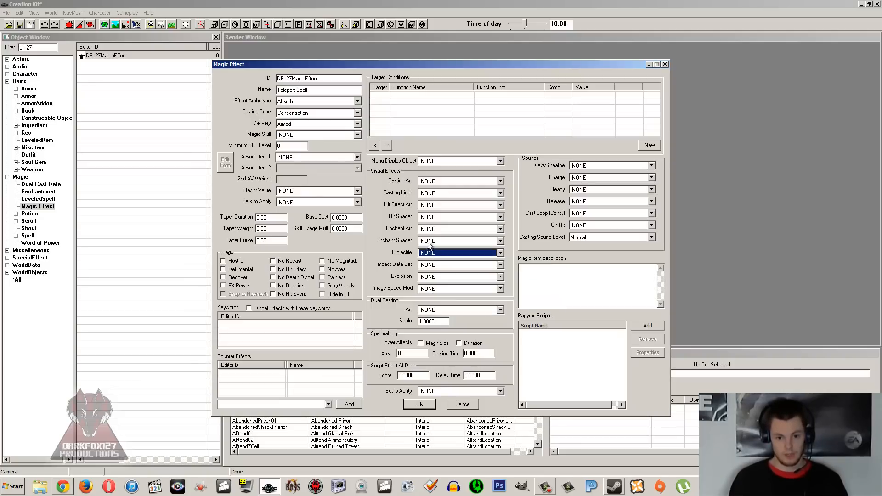
- Try Target Actor and Target Location as the delivery, returning it to Self
{"action": "left_click", "coordinate": [303, 125]}
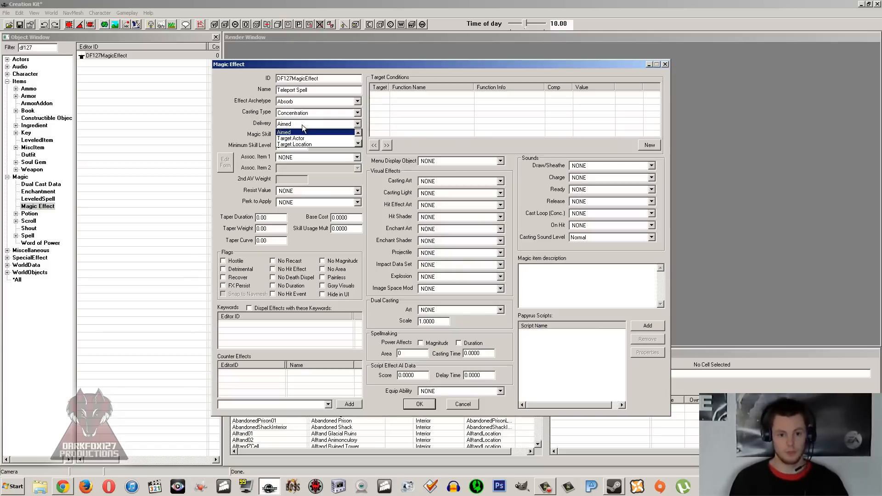
{"action": "left_click", "coordinate": [311, 139]}
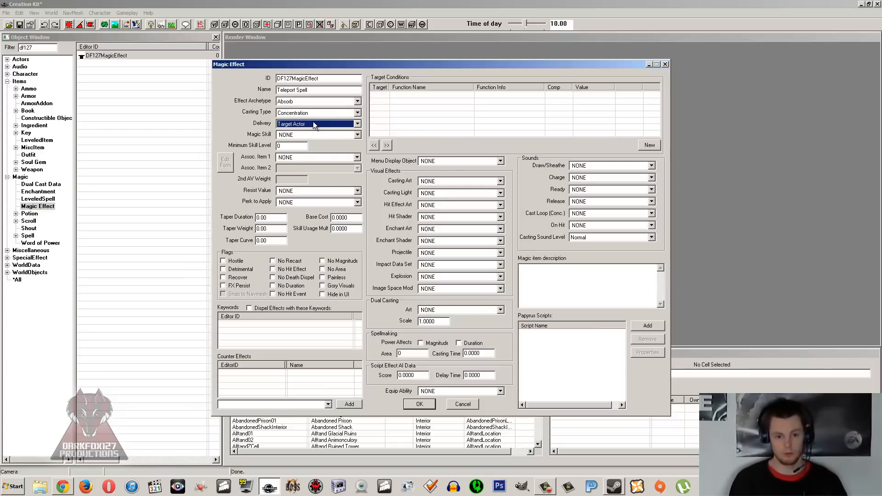
{"action": "left_click", "coordinate": [313, 122]}
{"action": "left_click", "coordinate": [304, 143]}
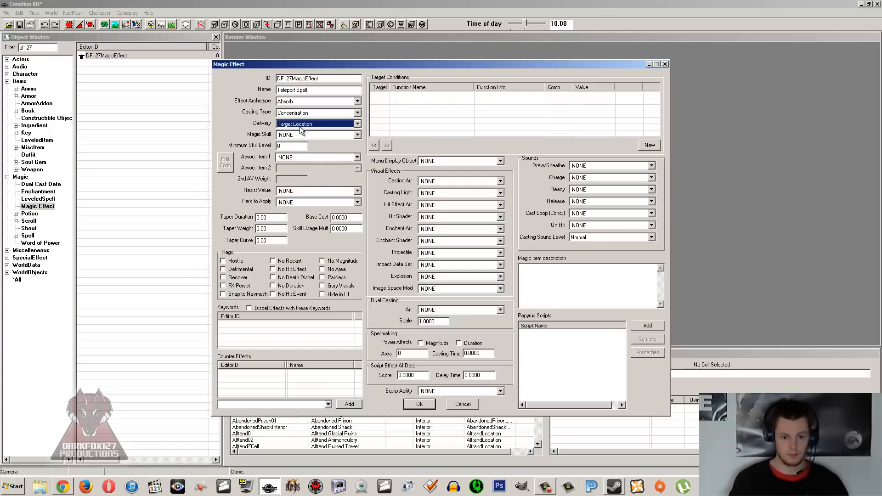
{"action": "left_click", "coordinate": [300, 124]}
{"action": "left_click", "coordinate": [298, 132]}
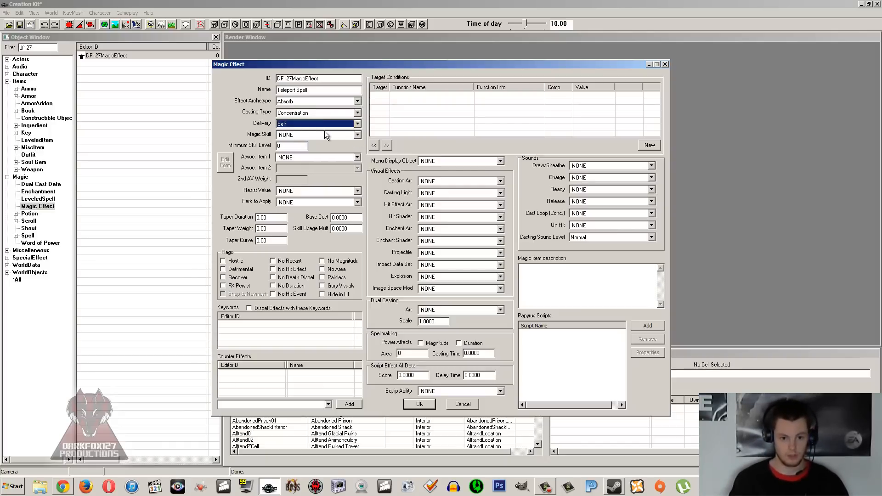
- Set the effect's magic skill to Alteration
{"action": "left_click", "coordinate": [362, 133]}
{"action": "left_click", "coordinate": [318, 134]}
{"action": "left_click", "coordinate": [319, 134]}
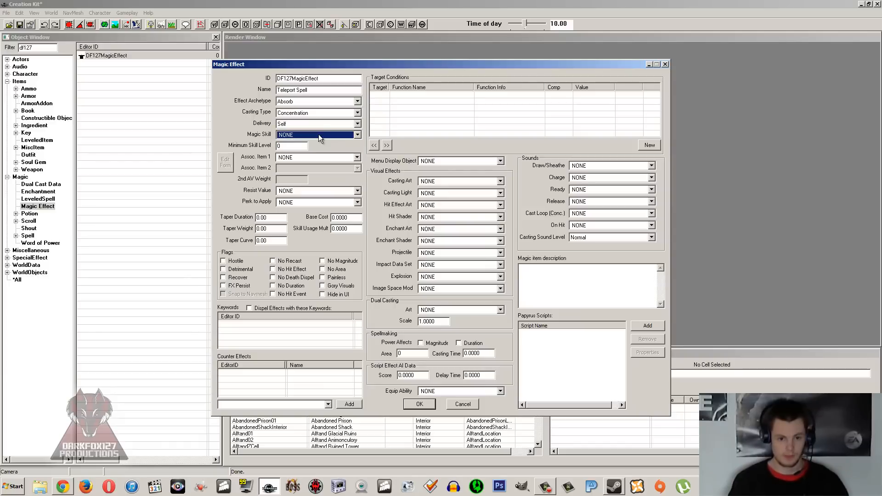
{"action": "left_click", "coordinate": [319, 134]}
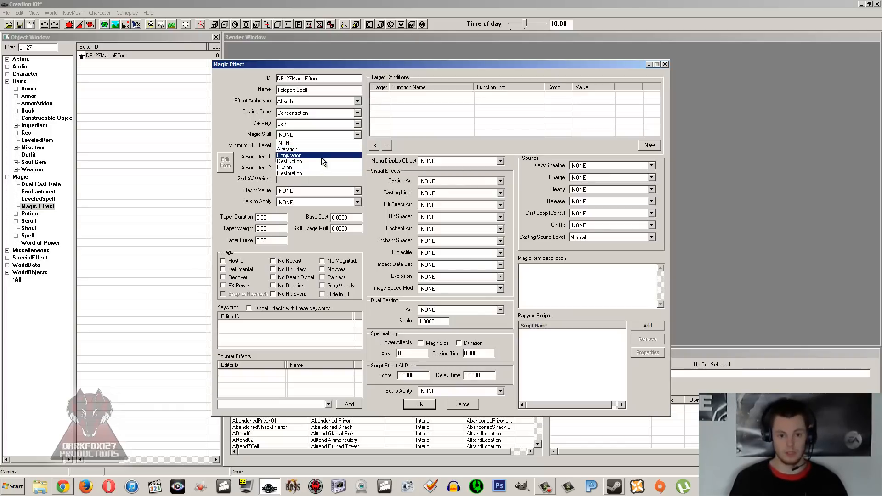
{"action": "left_click", "coordinate": [321, 148]}
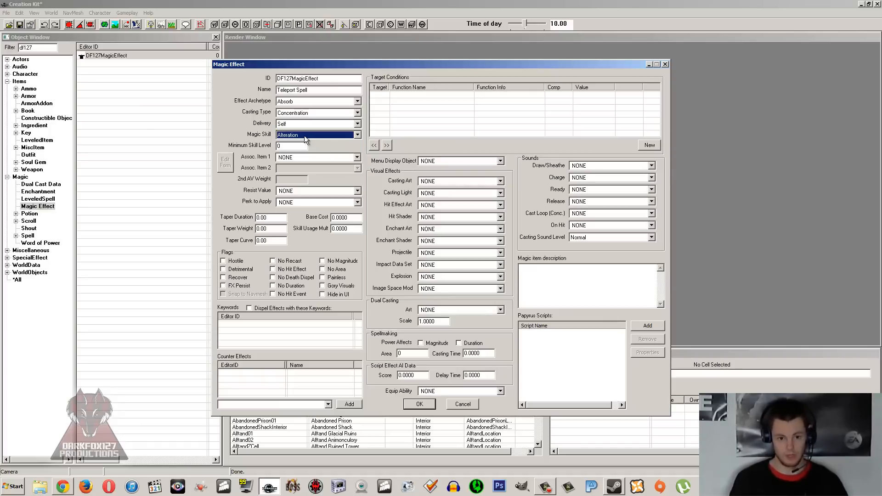
- Try Destruction as the magic skill and switch it back to Alteration
{"action": "left_click", "coordinate": [304, 136]}
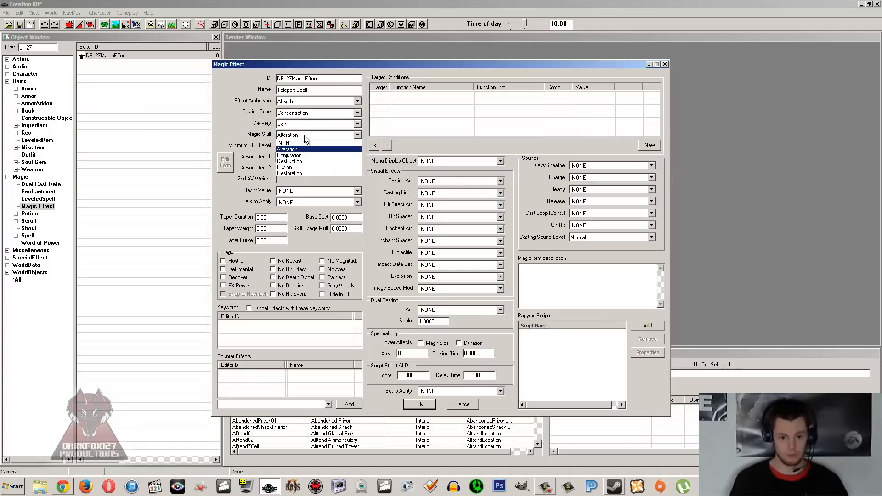
{"action": "left_click", "coordinate": [305, 161]}
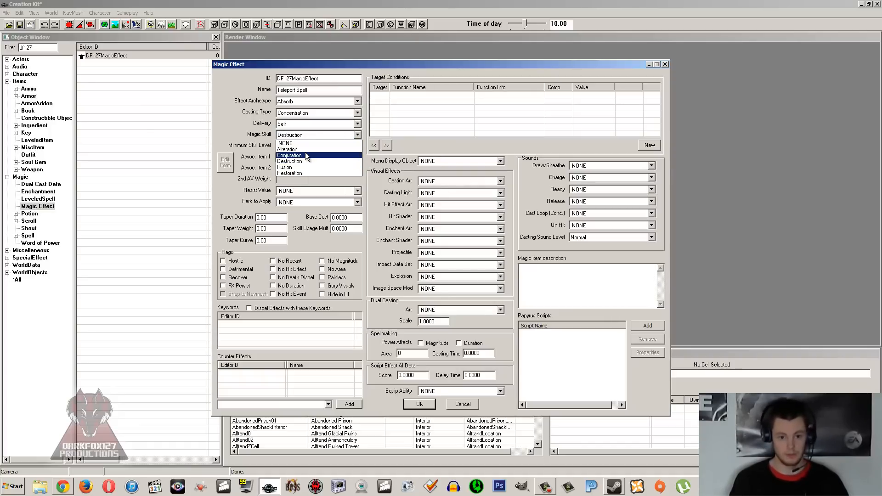
{"action": "left_click", "coordinate": [306, 148]}
{"action": "left_click", "coordinate": [306, 147]}
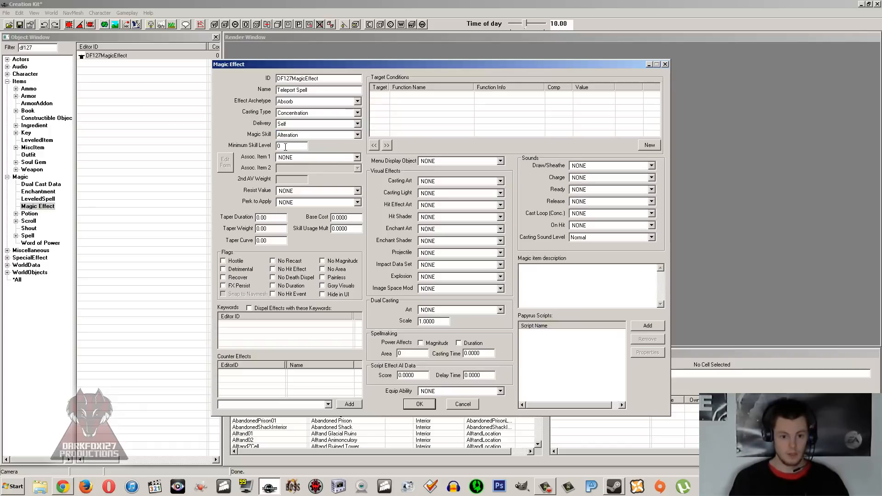
- Set the effect's minimum skill level to 25
{"action": "double_click", "coordinate": [288, 147]}
{"action": "left_click", "coordinate": [288, 147]}
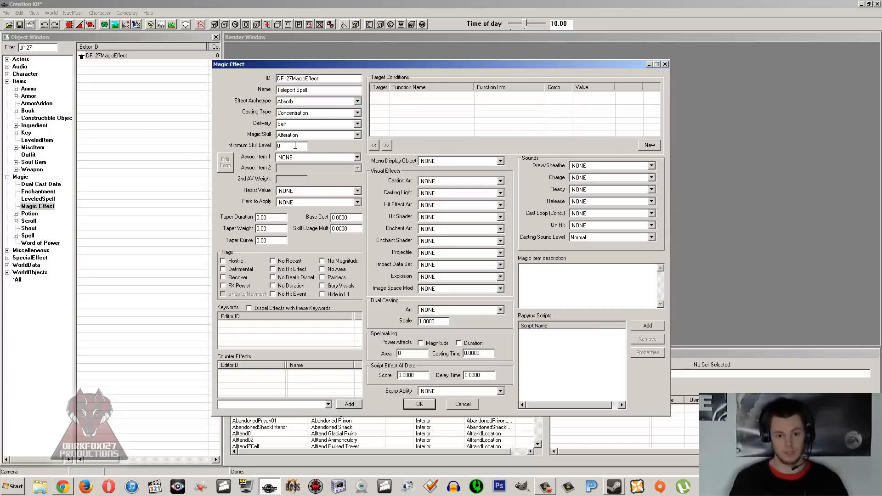
{"action": "double_click", "coordinate": [295, 146]}
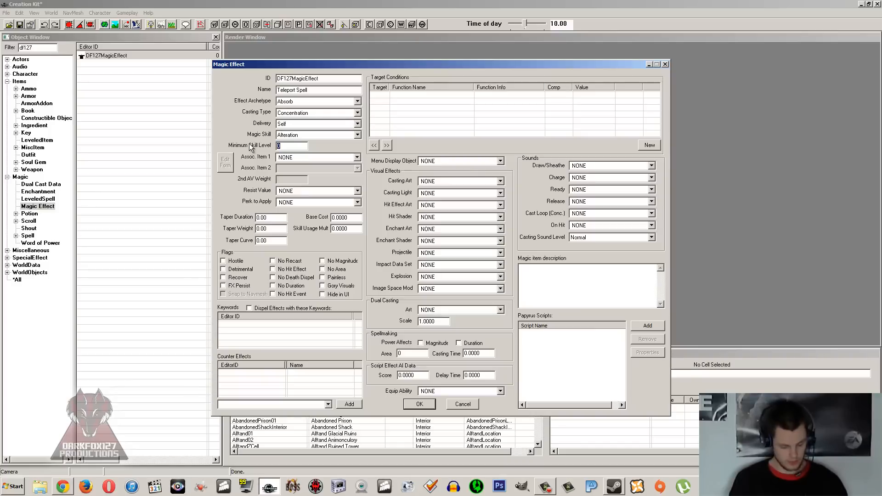
{"action": "type", "text": "25"}
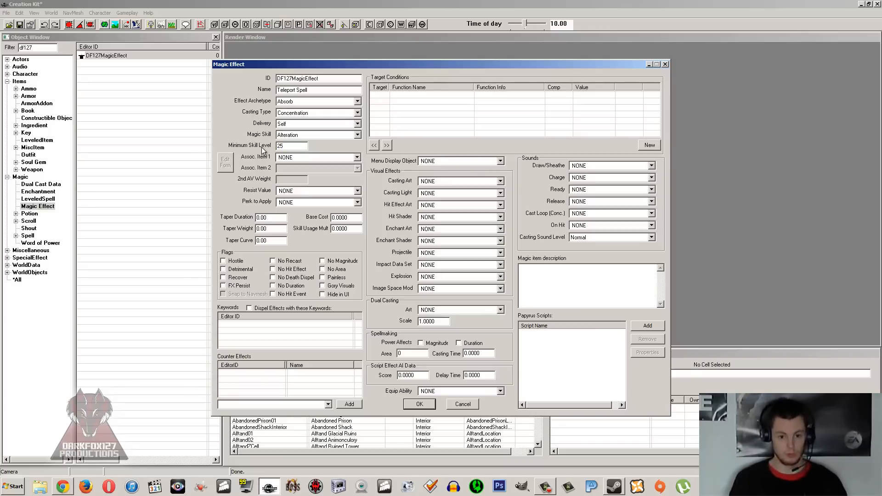
- Set the effect's first associated item to Alchemy
{"action": "left_click", "coordinate": [295, 156]}
{"action": "left_click", "coordinate": [294, 155]}
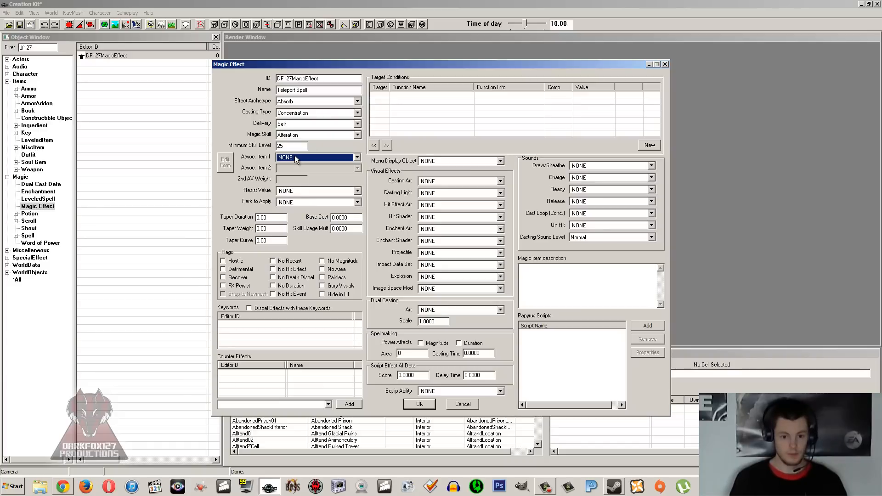
{"action": "left_click", "coordinate": [294, 155]}
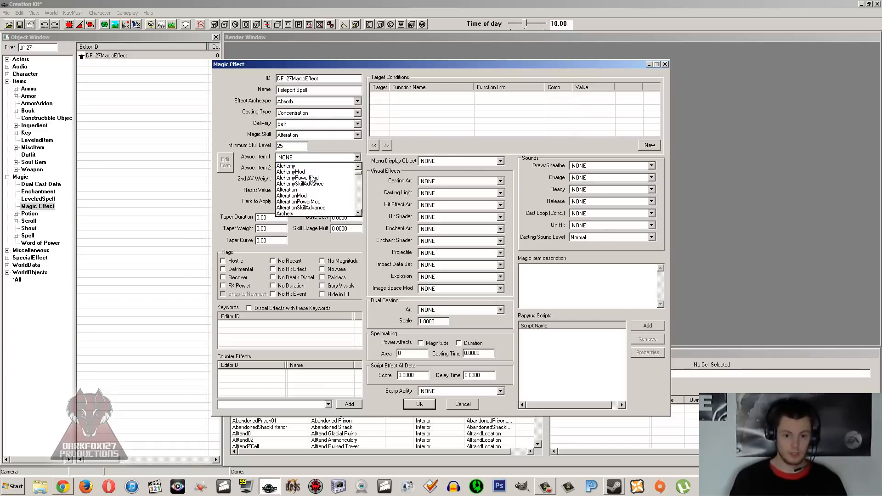
{"action": "left_click", "coordinate": [314, 165]}
{"action": "left_click", "coordinate": [294, 101]}
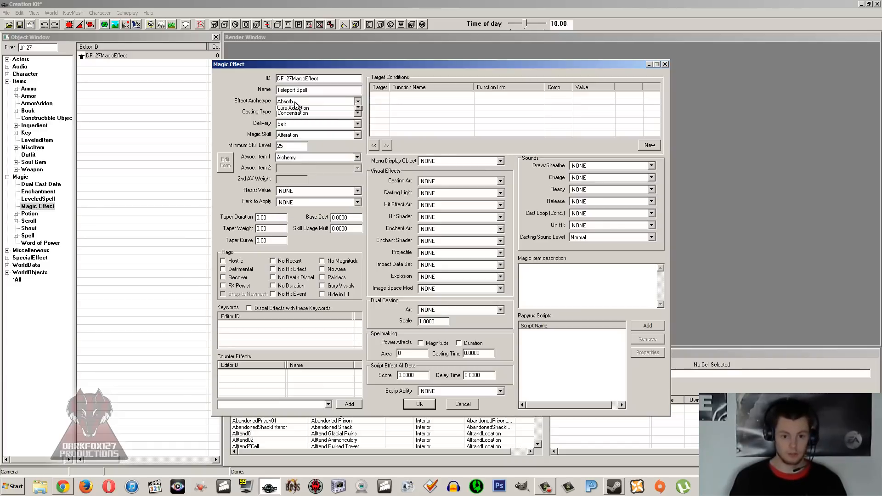
{"action": "left_click", "coordinate": [294, 101]}
- Set the effect's first associated item to Health
{"action": "left_click", "coordinate": [299, 159]}
{"action": "scroll", "coordinate": [301, 166], "scroll_direction": "down", "scroll_amount": 10}
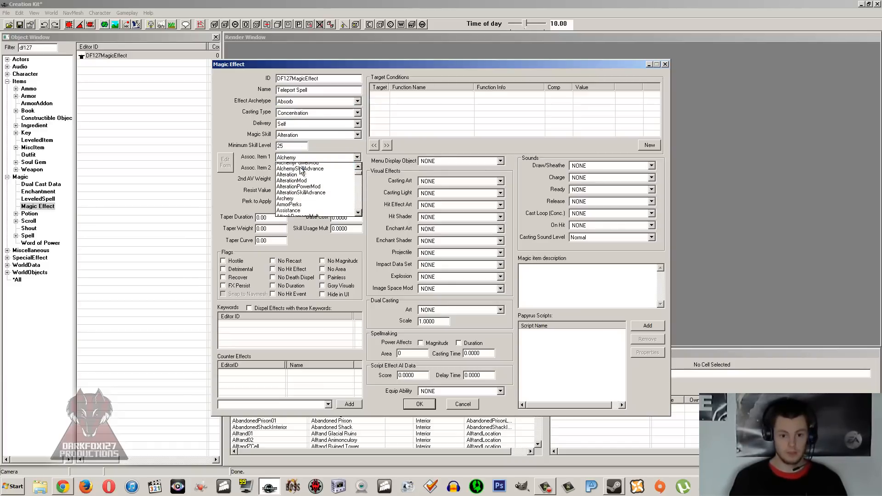
{"action": "scroll", "coordinate": [303, 186], "scroll_direction": "down", "scroll_amount": 6}
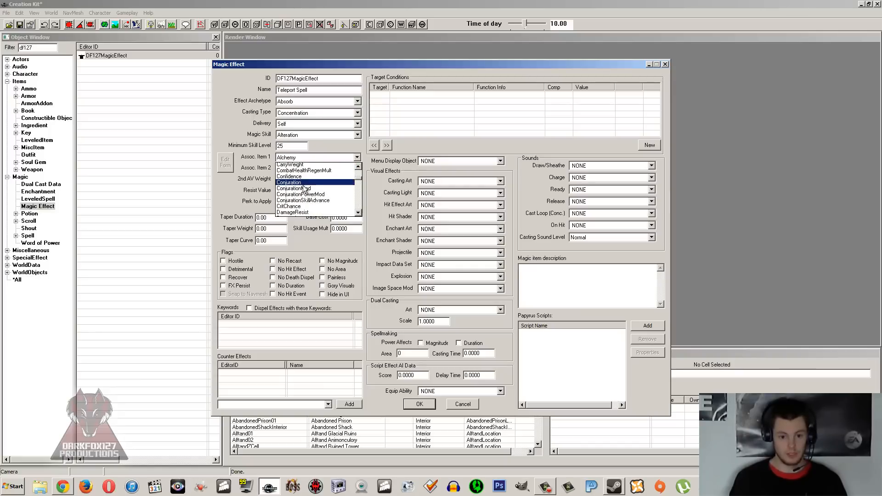
{"action": "scroll", "coordinate": [313, 186], "scroll_direction": "down", "scroll_amount": 4}
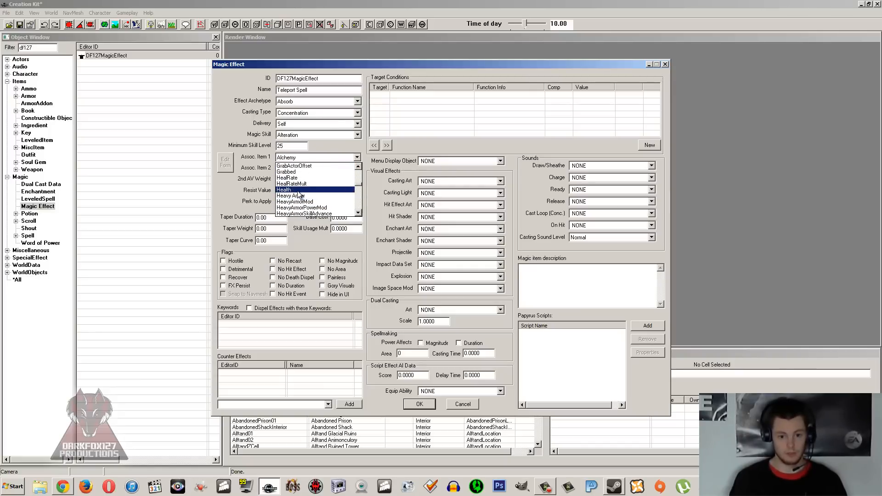
{"action": "left_click", "coordinate": [298, 190]}
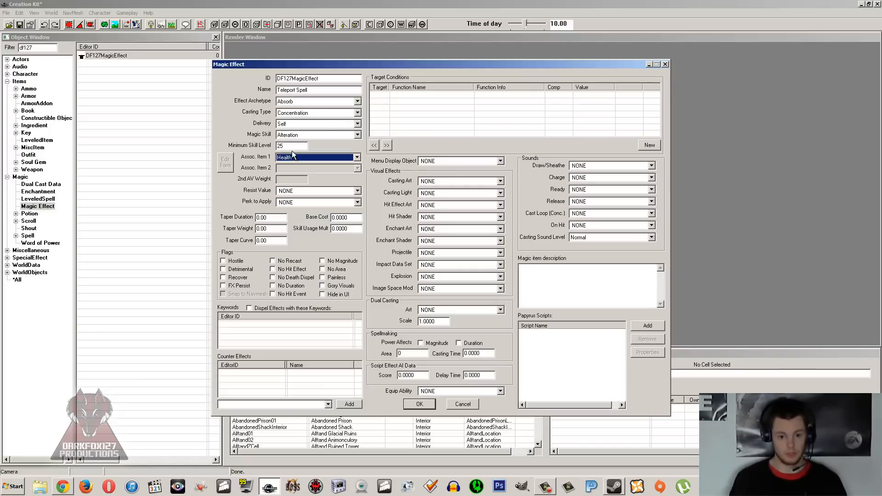
- Examine the available effect archetypes and the choices for the first associated item
{"action": "left_click", "coordinate": [307, 102]}
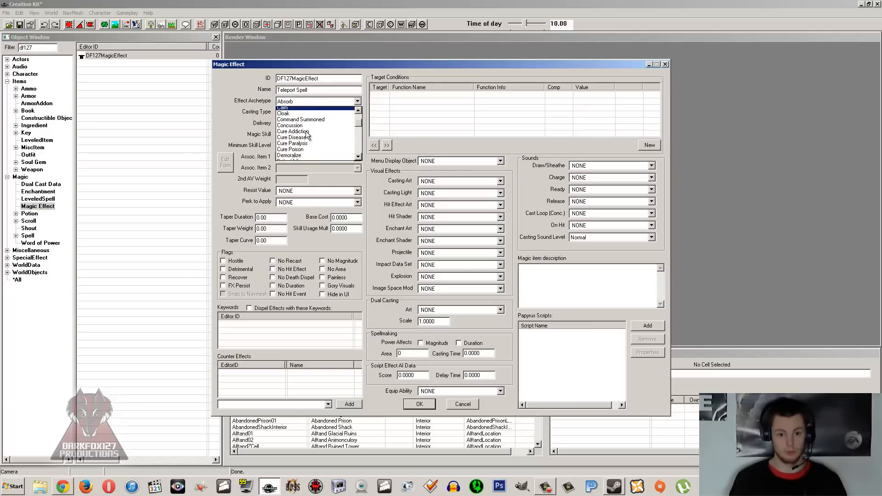
{"action": "scroll", "coordinate": [311, 115], "scroll_direction": "down", "scroll_amount": 2}
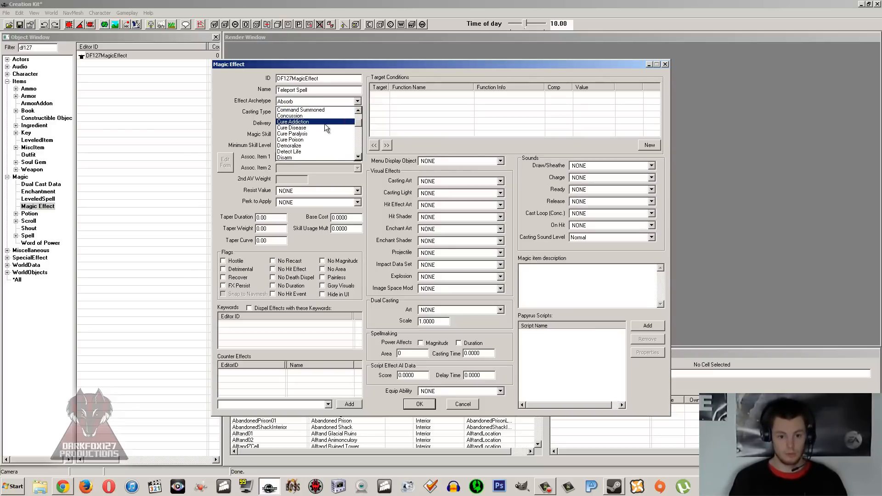
{"action": "scroll", "coordinate": [324, 124], "scroll_direction": "down", "scroll_amount": 2}
{"action": "scroll", "coordinate": [323, 124], "scroll_direction": "up", "scroll_amount": 4}
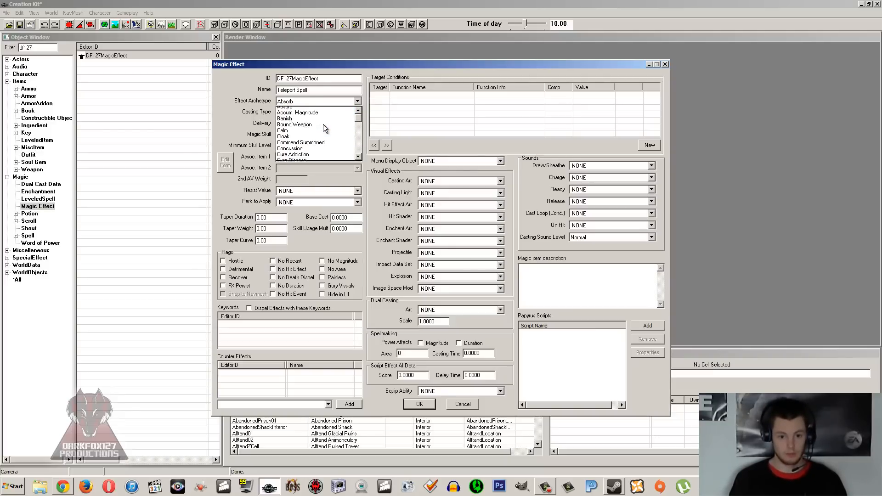
{"action": "left_click", "coordinate": [419, 99]}
{"action": "left_click", "coordinate": [306, 157]}
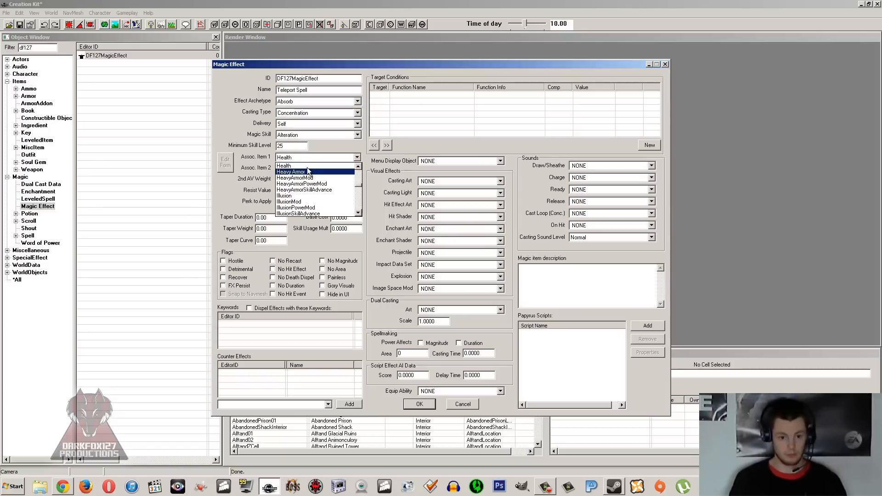
{"action": "scroll", "coordinate": [310, 158], "scroll_direction": "down", "scroll_amount": 2}
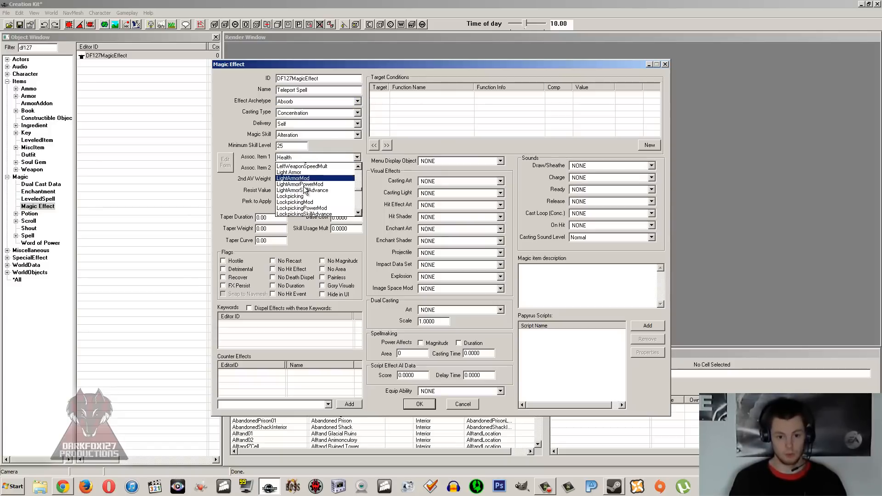
{"action": "scroll", "coordinate": [306, 189], "scroll_direction": "down", "scroll_amount": 12}
{"action": "left_click", "coordinate": [312, 101]}
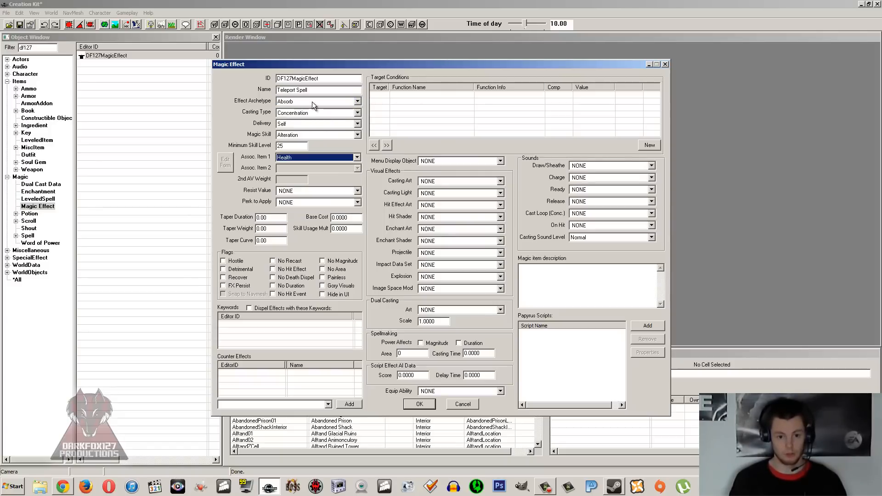
- Try Summon Creature as the effect archetype and look through its choices for the first associated item
{"action": "left_click", "coordinate": [312, 101]}
{"action": "left_click_drag", "start_coordinate": [359, 112], "coordinate": [355, 139]}
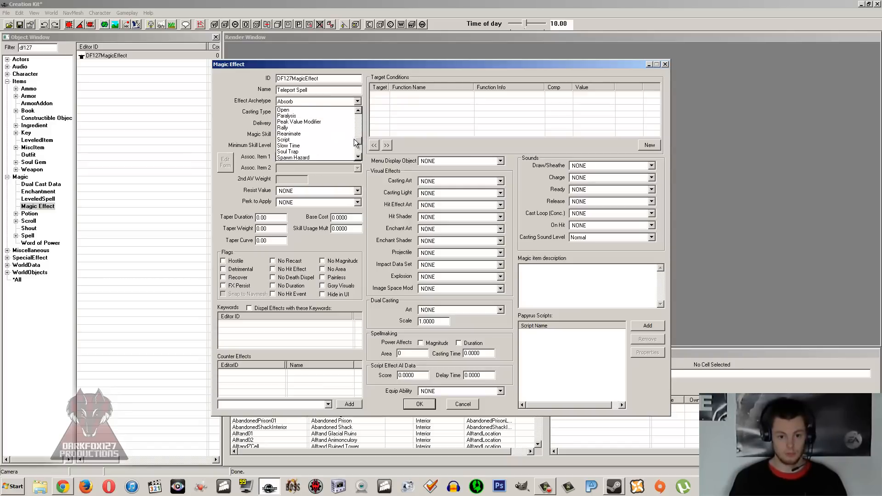
{"action": "left_click_drag", "start_coordinate": [354, 139], "coordinate": [354, 142]}
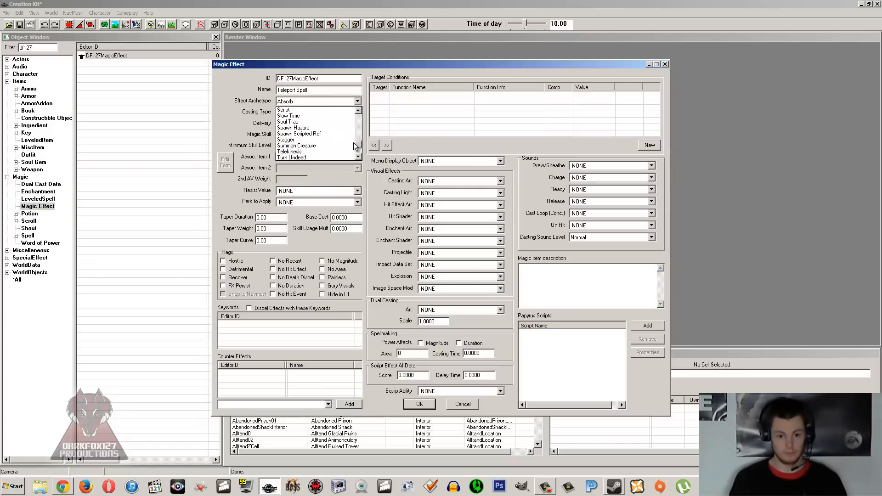
{"action": "left_click", "coordinate": [297, 145]}
{"action": "left_click", "coordinate": [301, 161]}
{"action": "scroll", "coordinate": [321, 189], "scroll_direction": "down", "scroll_amount": 15}
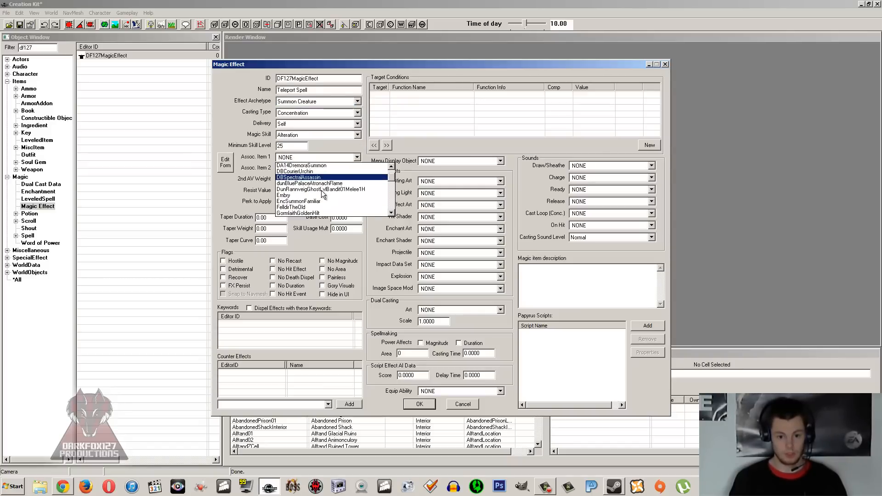
{"action": "left_click", "coordinate": [401, 113]}
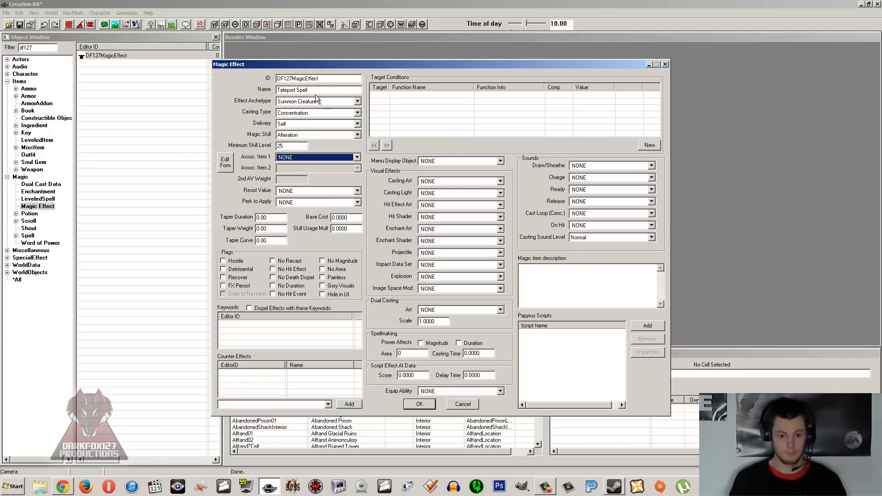
- Set the effect archetype back to Absorb
{"action": "left_click", "coordinate": [311, 102]}
{"action": "left_click_drag", "start_coordinate": [359, 149], "coordinate": [357, 119]}
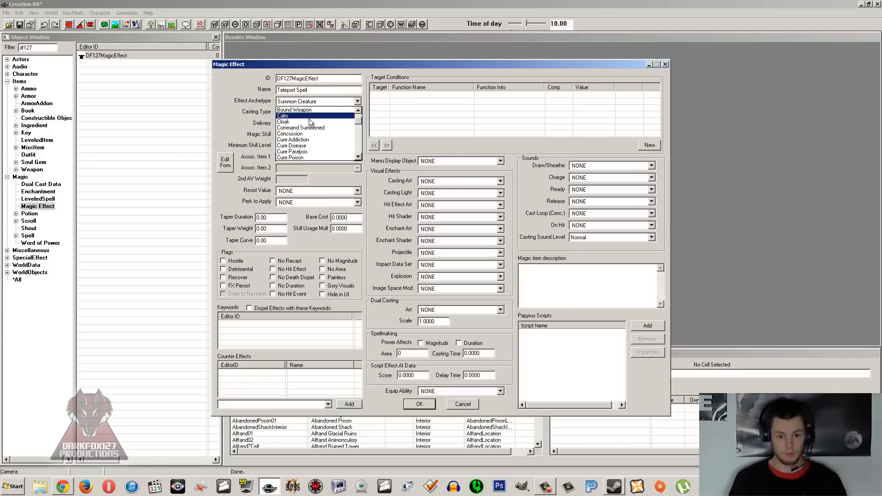
{"action": "scroll", "coordinate": [308, 119], "scroll_direction": "up", "scroll_amount": 1}
{"action": "left_click", "coordinate": [298, 109]}
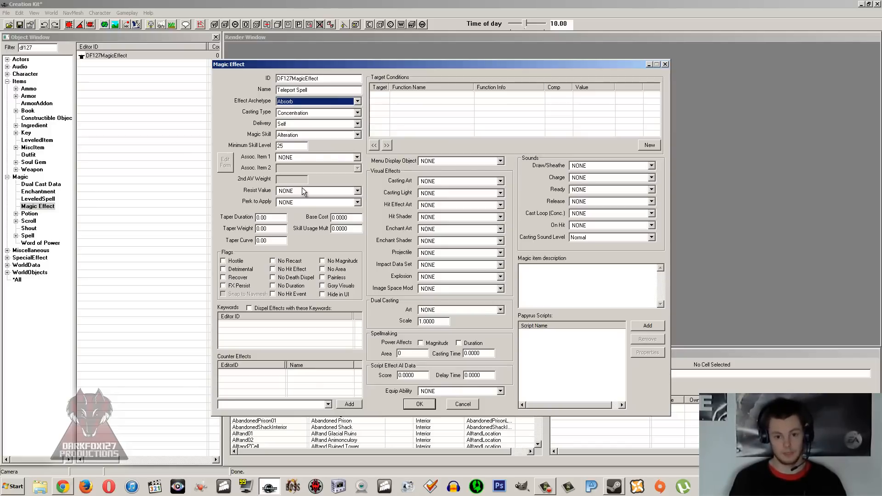
{"action": "left_click", "coordinate": [432, 118]}
- Try Resist Fire, Resist Shock and Resist Frost in turn as the effect's resist value
{"action": "left_click", "coordinate": [299, 189]}
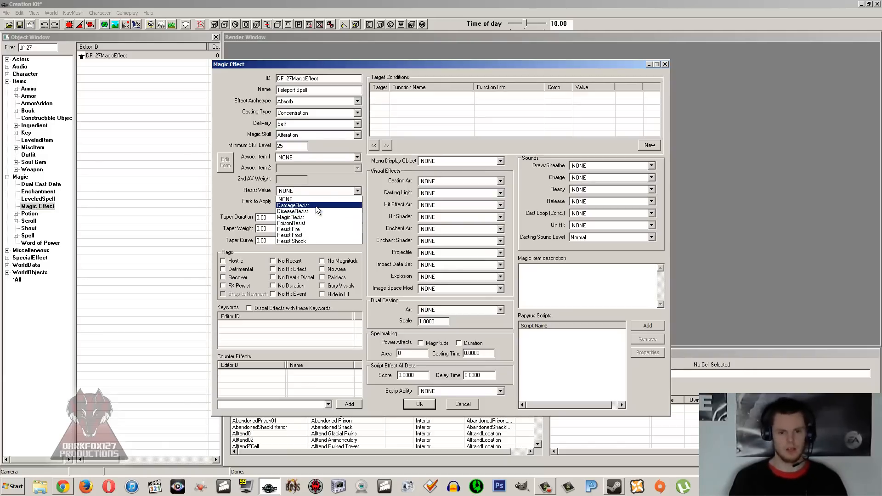
{"action": "left_click", "coordinate": [318, 228]}
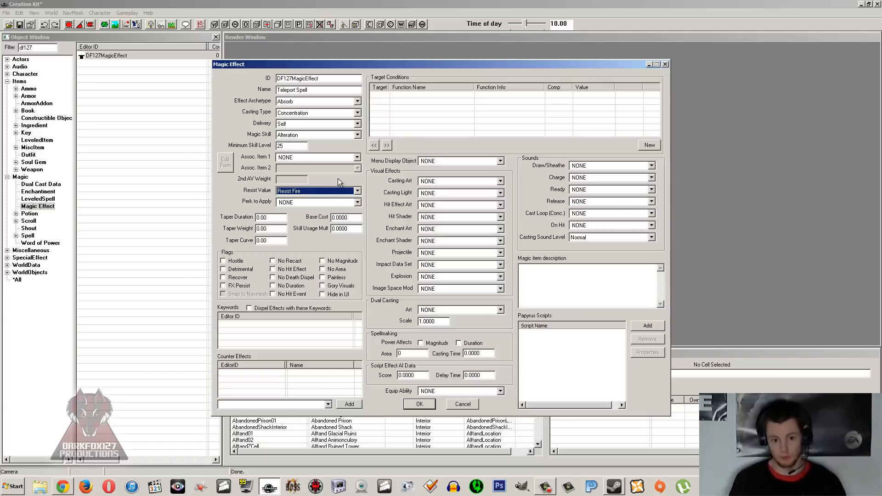
{"action": "left_click", "coordinate": [318, 191]}
{"action": "left_click", "coordinate": [315, 190]}
{"action": "left_click", "coordinate": [315, 191]}
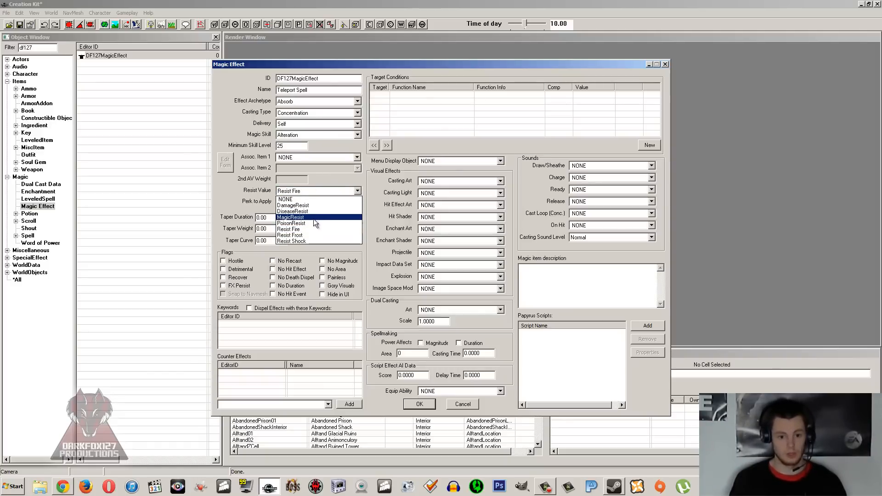
{"action": "left_click", "coordinate": [305, 240]}
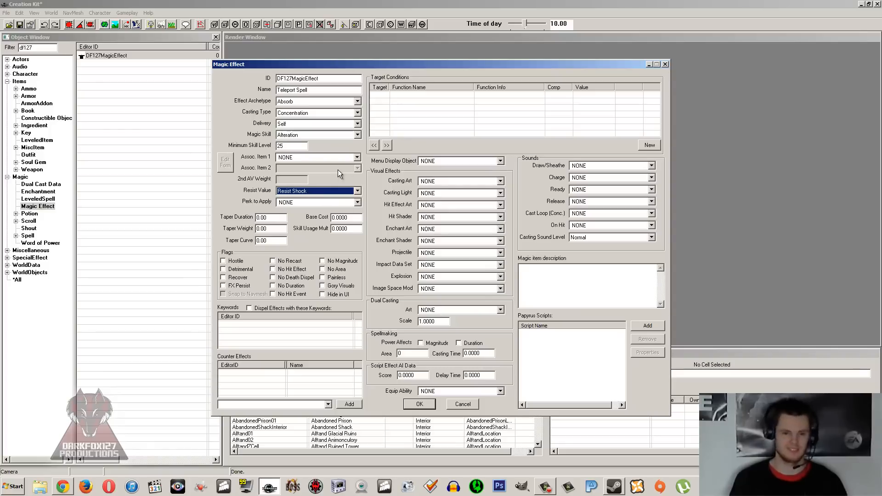
{"action": "left_click", "coordinate": [323, 193]}
{"action": "left_click", "coordinate": [312, 230]}
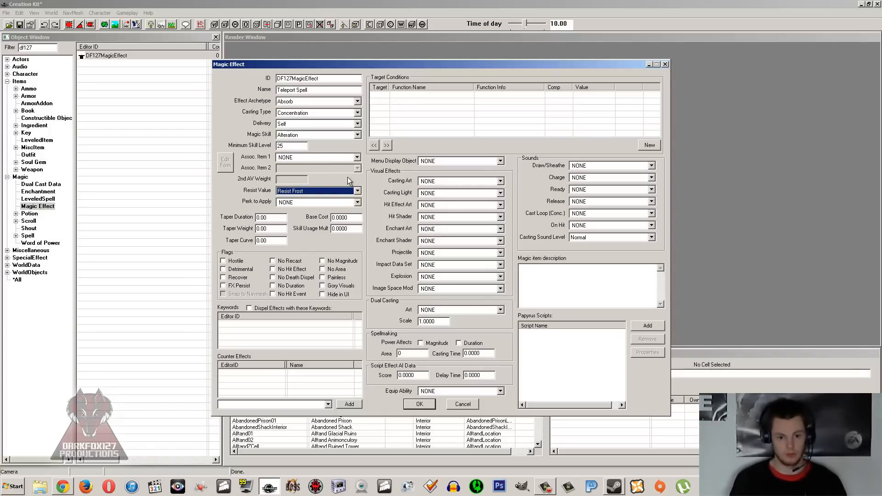
- Reset the effect's resist value to NONE
{"action": "left_click", "coordinate": [313, 202]}
{"action": "left_click", "coordinate": [313, 203]}
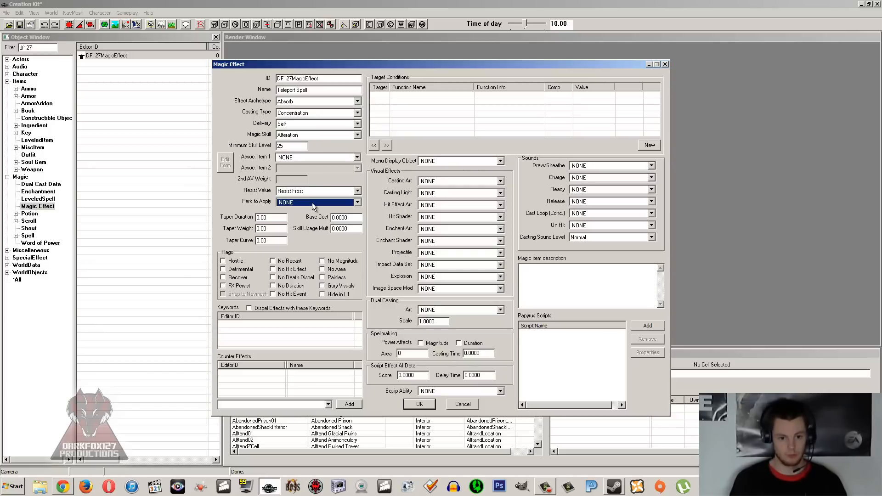
{"action": "left_click", "coordinate": [313, 203]}
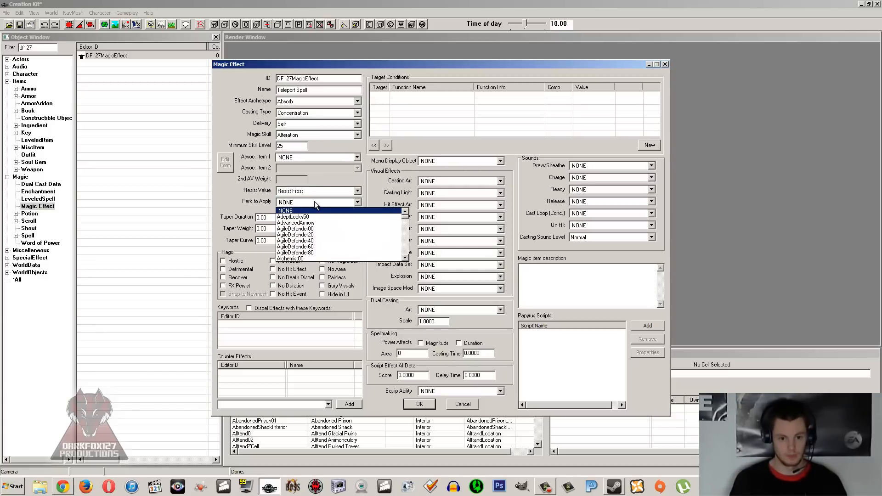
{"action": "left_click", "coordinate": [315, 193]}
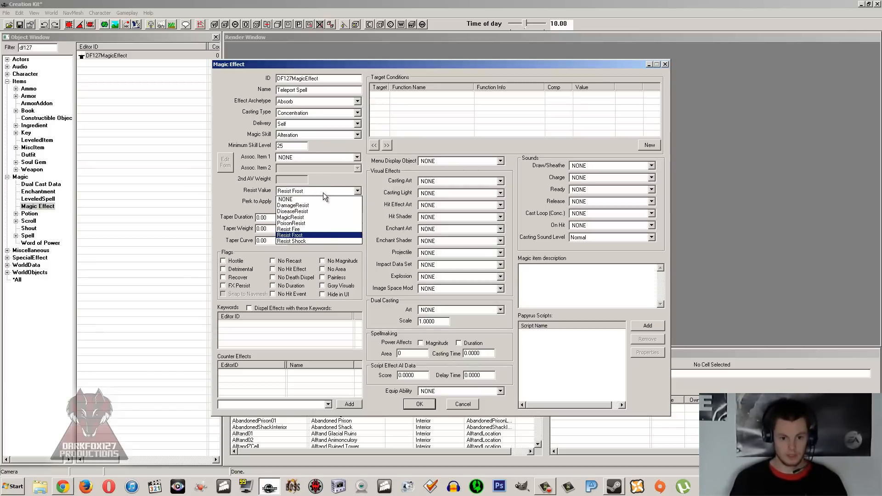
{"action": "left_click", "coordinate": [312, 199]}
- Examine the perks that can be applied by the effect, leaving the choice unset
{"action": "left_click", "coordinate": [292, 202]}
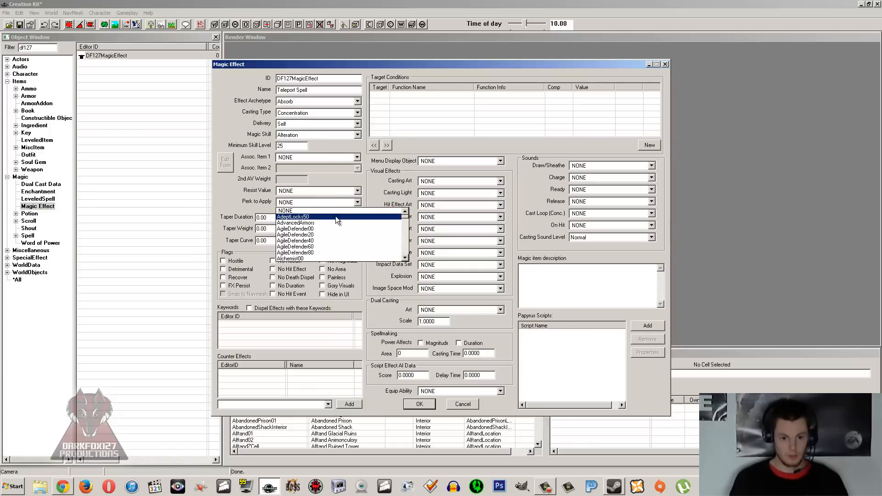
{"action": "scroll", "coordinate": [337, 224], "scroll_direction": "down", "scroll_amount": 6}
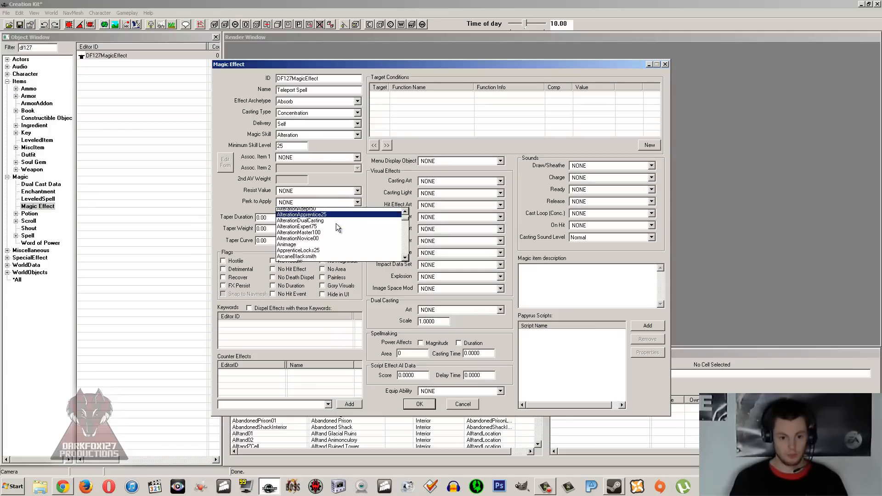
{"action": "scroll", "coordinate": [335, 224], "scroll_direction": "down", "scroll_amount": 4}
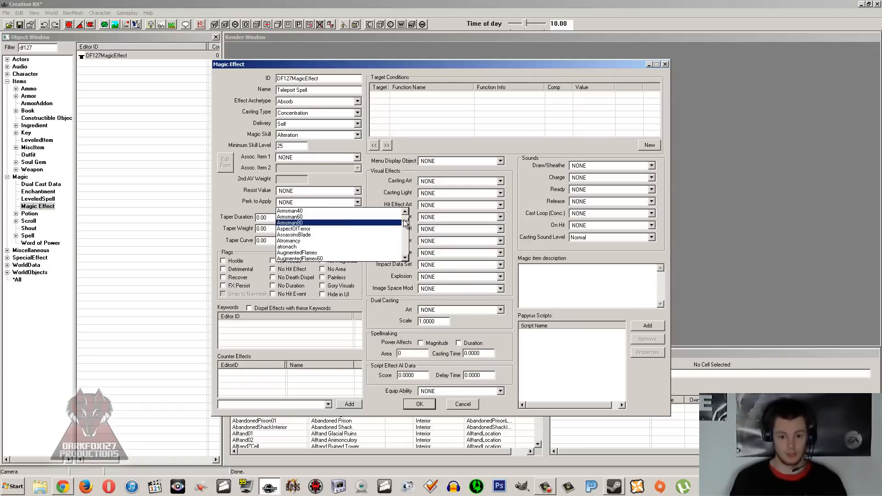
{"action": "scroll", "coordinate": [403, 219], "scroll_direction": "down", "scroll_amount": 10}
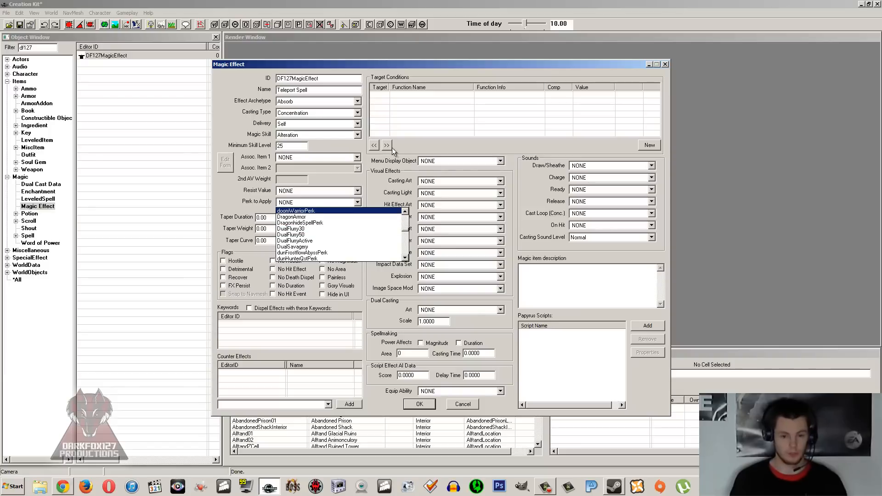
{"action": "left_click", "coordinate": [400, 131]}
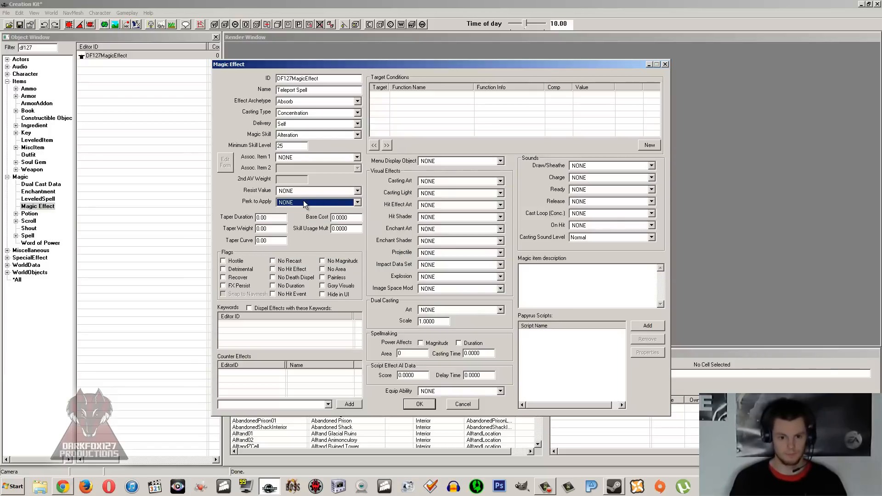
- Examine the effect's taper duration, weight and curve together with its base cost and skill usage multiplier
{"action": "left_click", "coordinate": [271, 218]}
{"action": "left_click_drag", "start_coordinate": [275, 218], "coordinate": [255, 240]}
{"action": "left_click", "coordinate": [275, 228]}
{"action": "left_click", "coordinate": [341, 228]}
{"action": "left_click", "coordinate": [352, 217]}
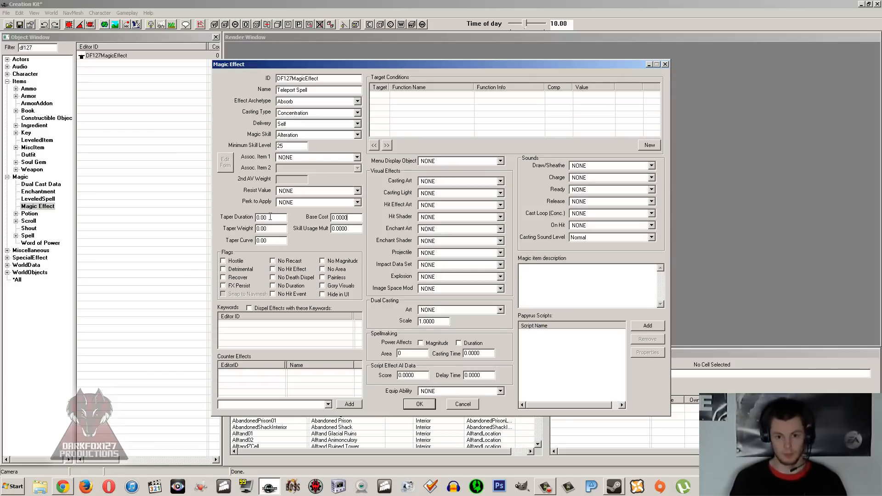
{"action": "left_click", "coordinate": [271, 218]}
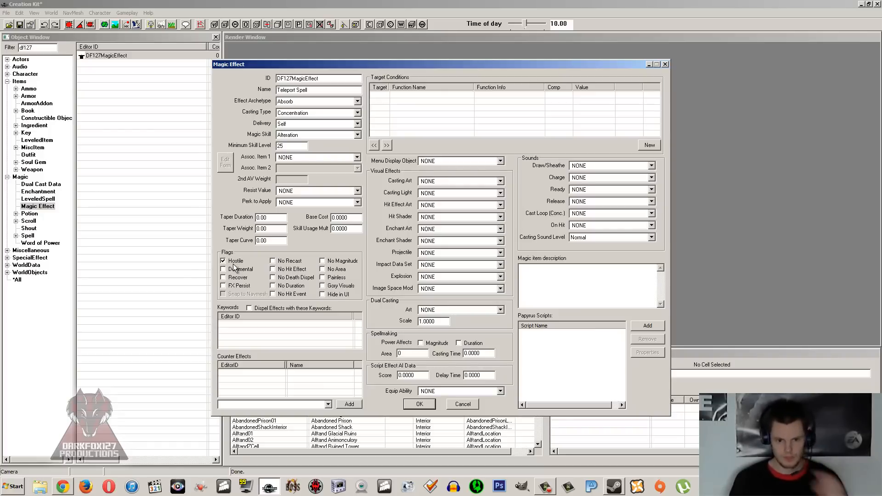
- Clear the Hostile flag and try the Detrimental flag, leaving both off
{"action": "left_click", "coordinate": [234, 262]}
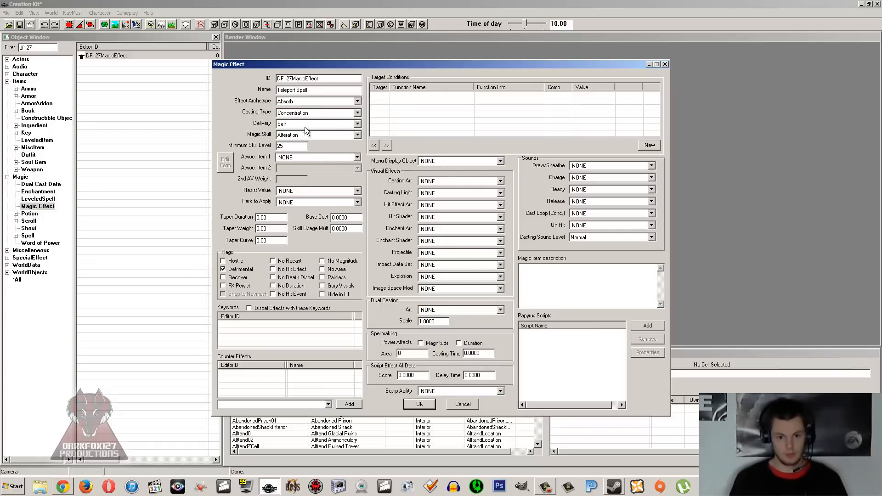
{"action": "left_click", "coordinate": [243, 272]}
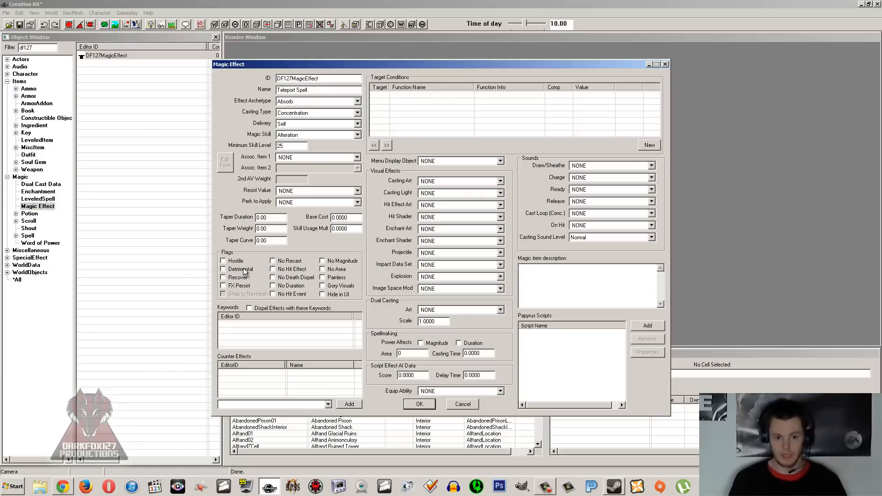
{"action": "left_click", "coordinate": [239, 271]}
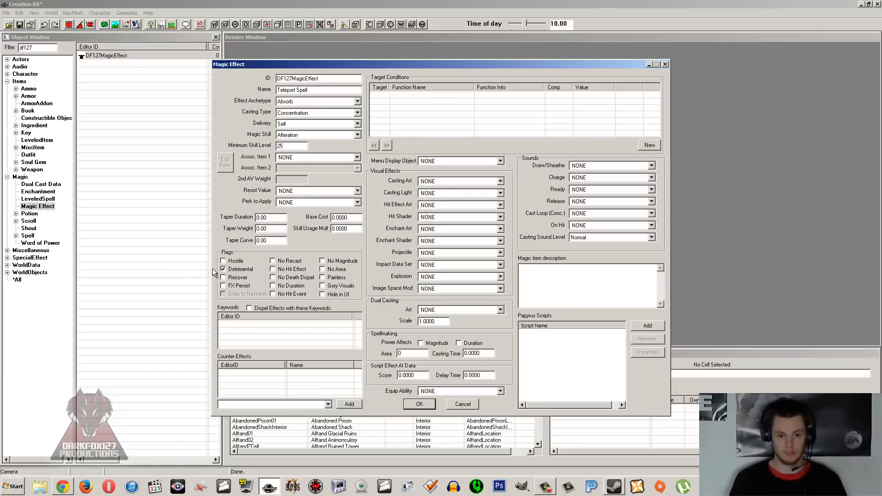
{"action": "left_click", "coordinate": [254, 272]}
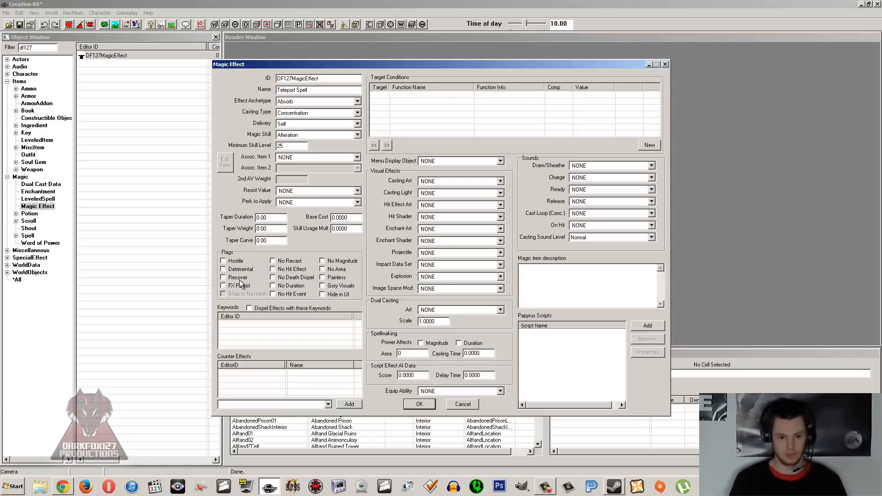
- Try the Recover and FX Persist flags one after the other, leaving both off
{"action": "left_click", "coordinate": [239, 279]}
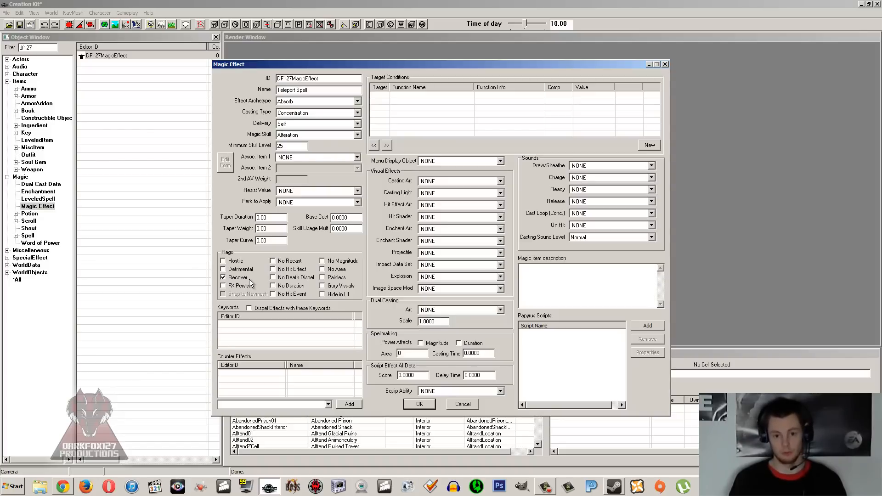
{"action": "left_click", "coordinate": [235, 278]}
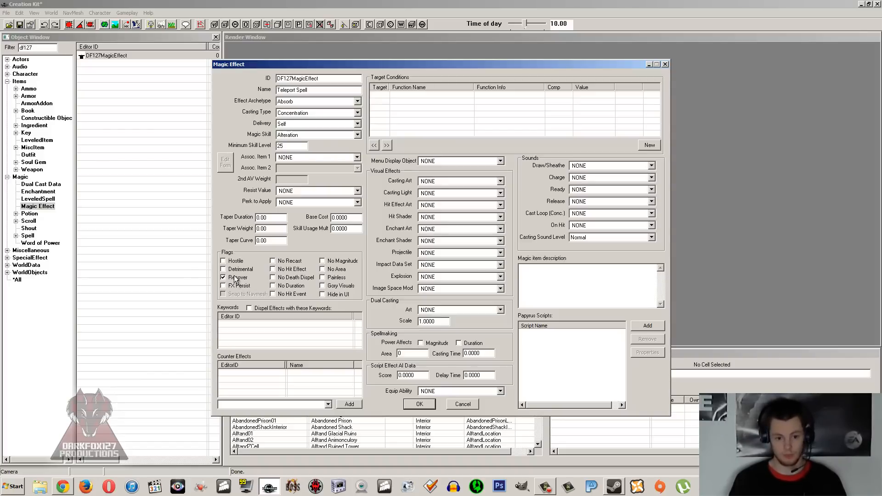
{"action": "left_click", "coordinate": [234, 287]}
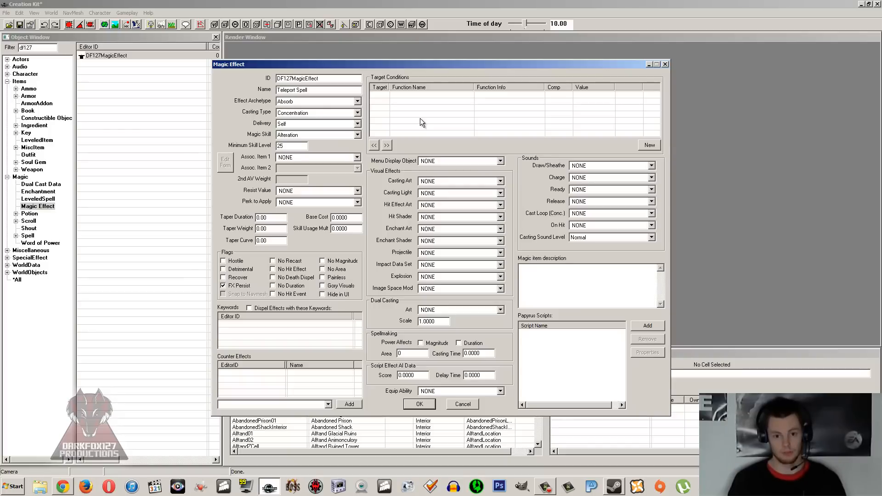
{"action": "left_click", "coordinate": [238, 286]}
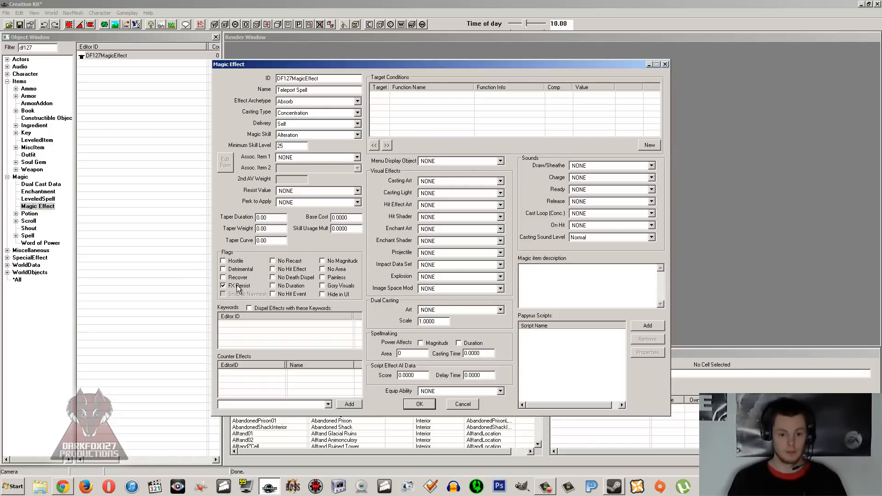
- Try the No Recast, No Death Dispel and No Duration flags in turn, leaving all three off
{"action": "left_click", "coordinate": [286, 261]}
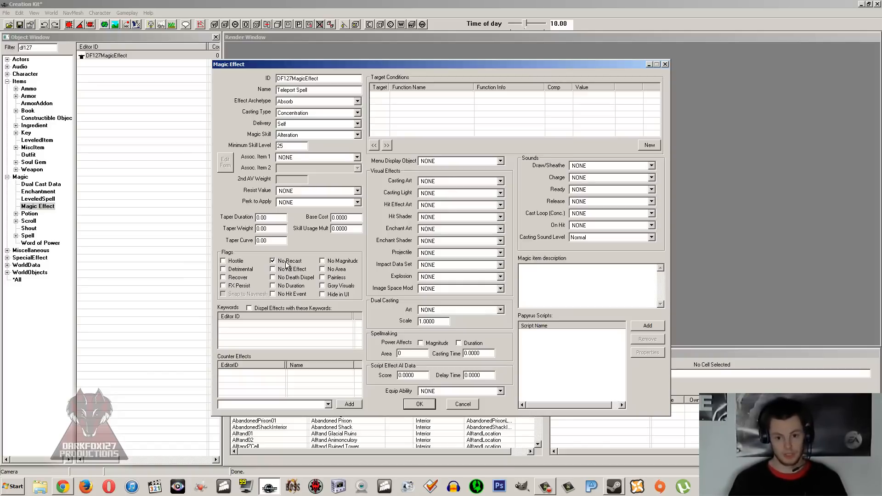
{"action": "left_click", "coordinate": [286, 261]}
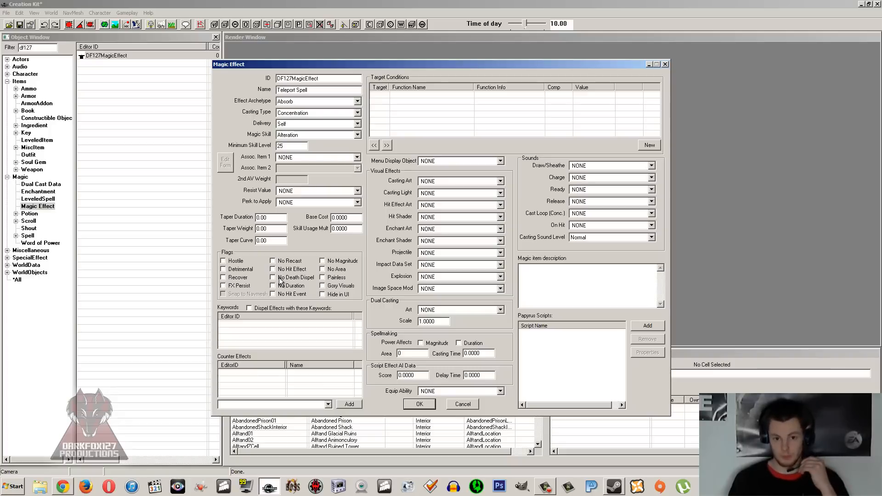
{"action": "left_click", "coordinate": [280, 279]}
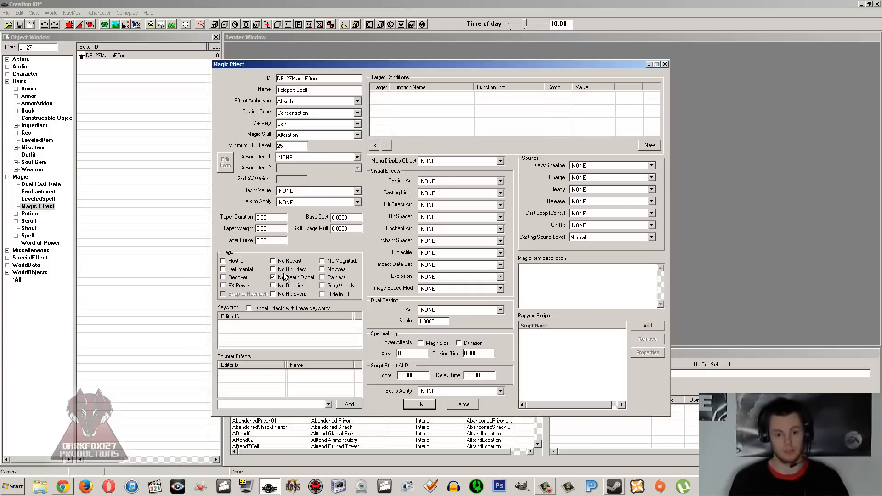
{"action": "left_click", "coordinate": [281, 276]}
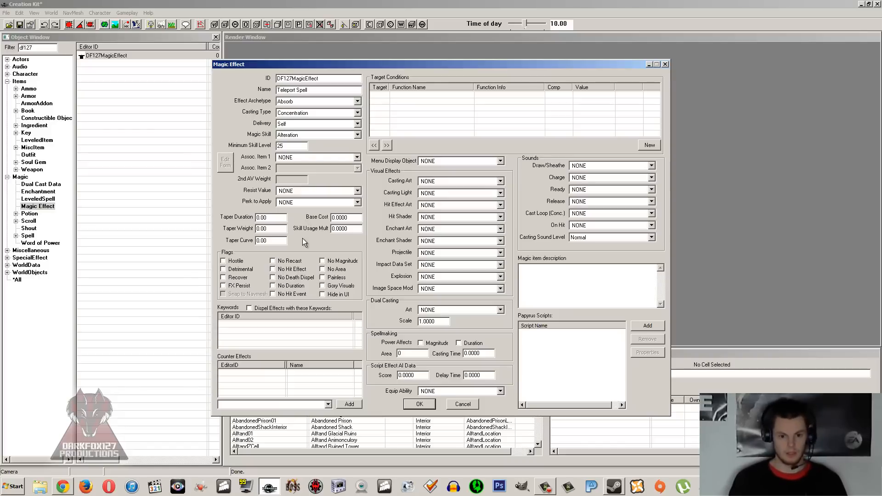
{"action": "left_click", "coordinate": [286, 288]}
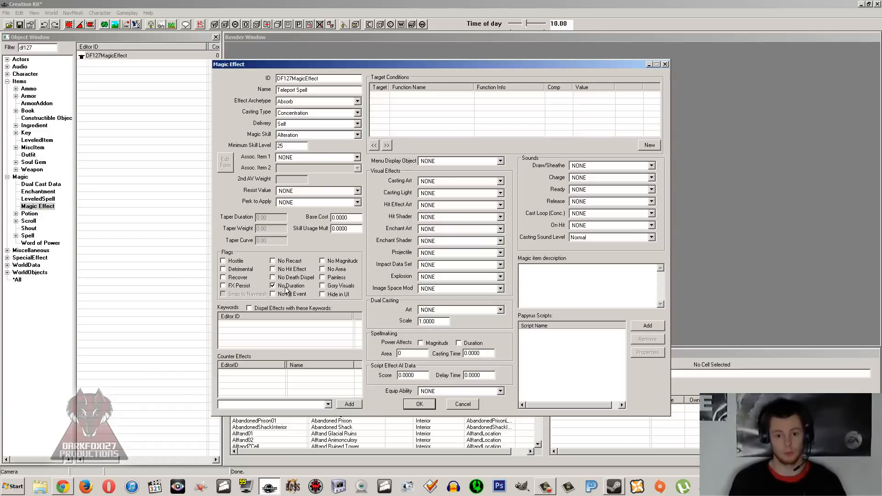
{"action": "left_click", "coordinate": [286, 288]}
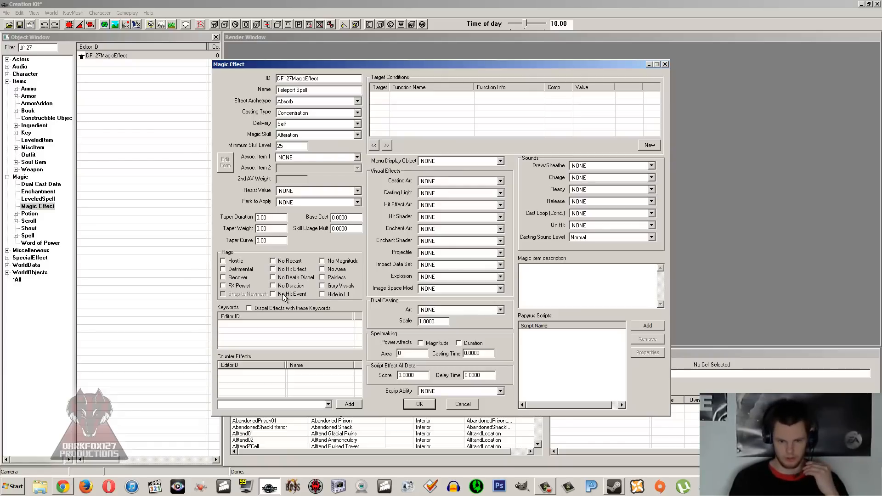
- Try the No Magnitude, No Area and Painless flags in turn, leaving all three off
{"action": "left_click", "coordinate": [329, 262]}
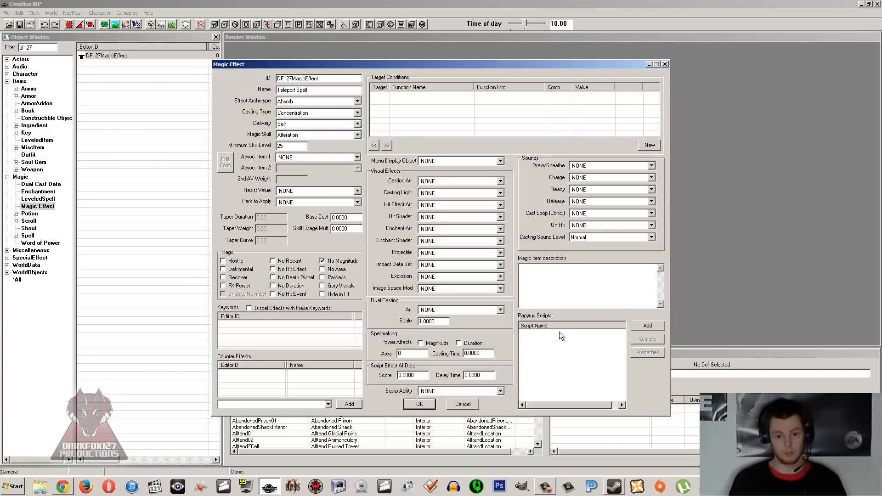
{"action": "left_click", "coordinate": [335, 264]}
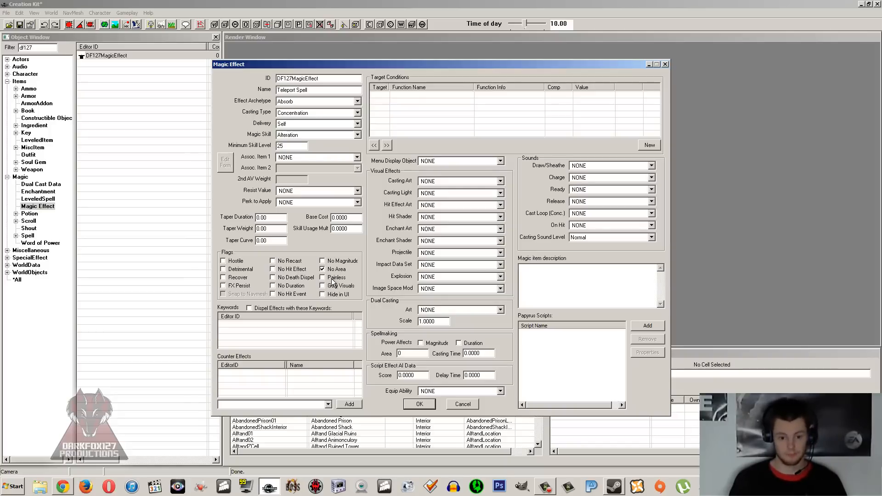
{"action": "left_click", "coordinate": [334, 270]}
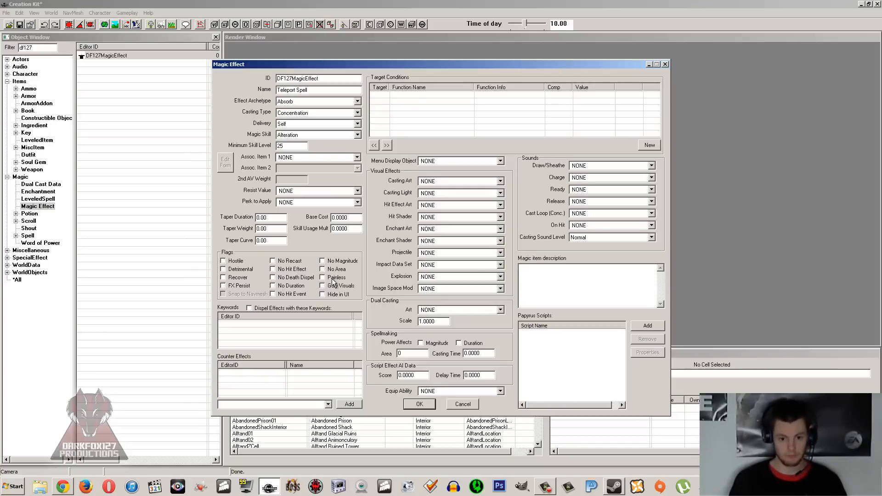
{"action": "left_click", "coordinate": [335, 278]}
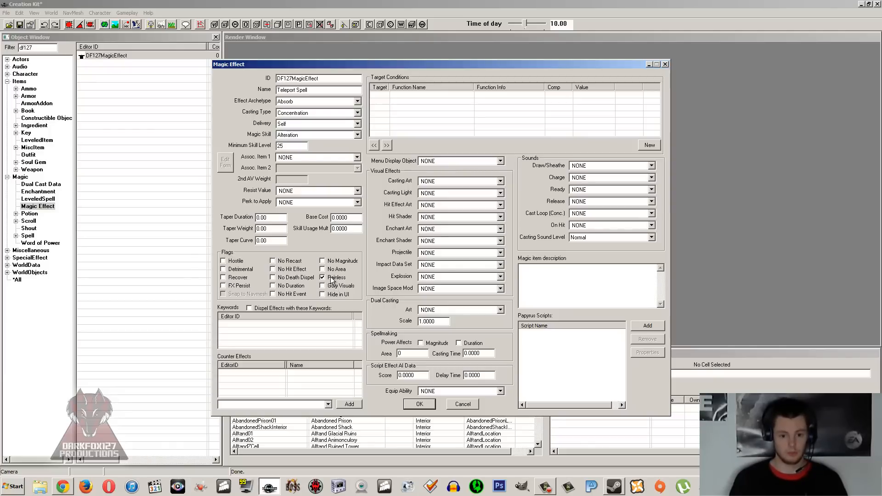
{"action": "left_click", "coordinate": [332, 278]}
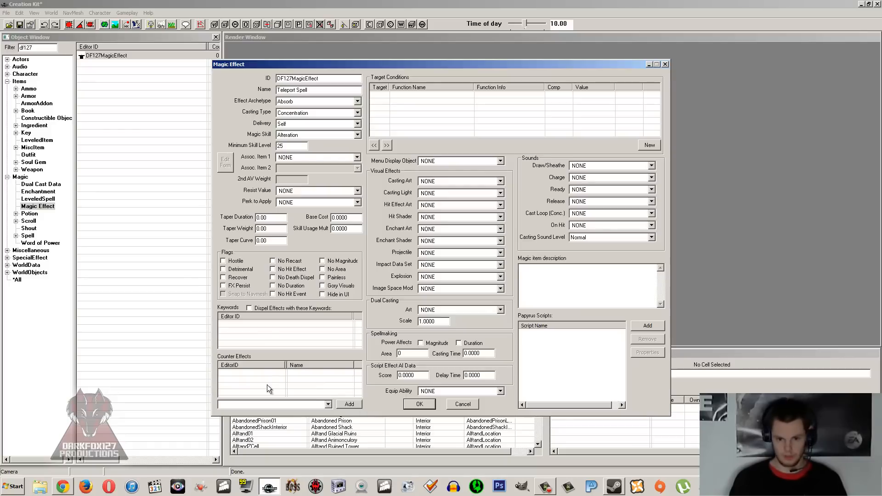
- Examine the condition functions available for a new target condition, and cancel without adding one
{"action": "right_click", "coordinate": [426, 113]}
{"action": "left_click", "coordinate": [430, 119]}
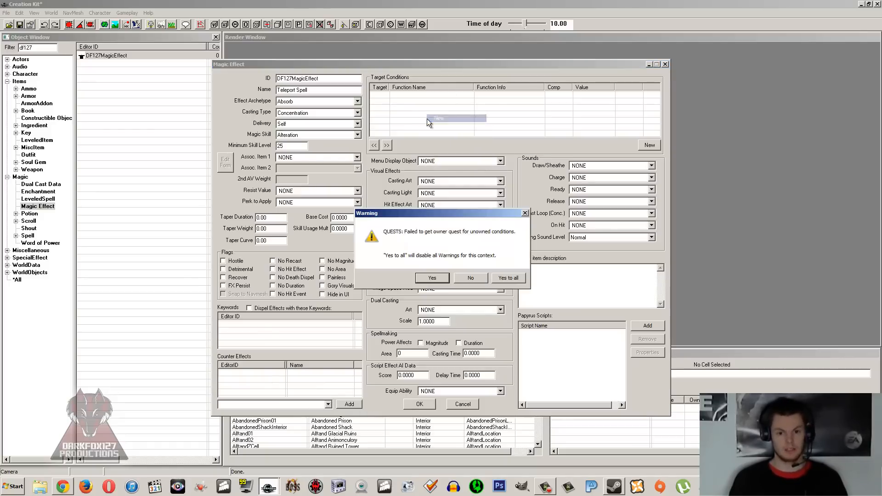
{"action": "left_click", "coordinate": [497, 277]}
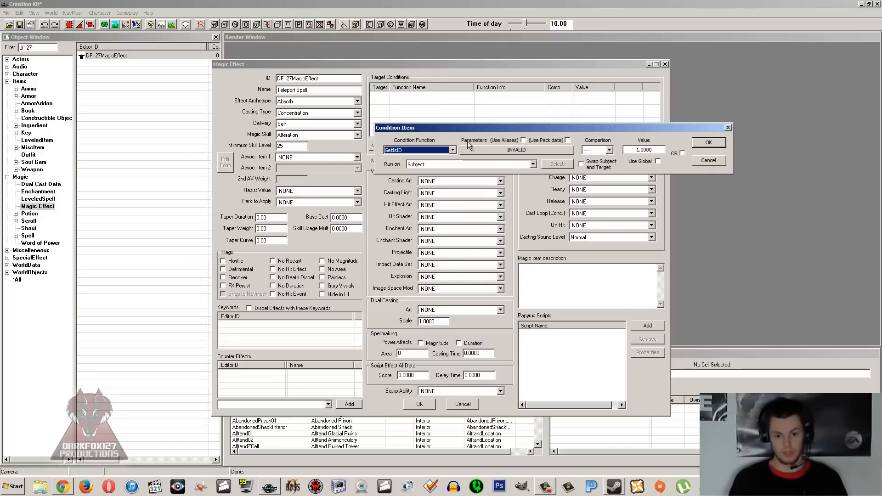
{"action": "left_click", "coordinate": [439, 150]}
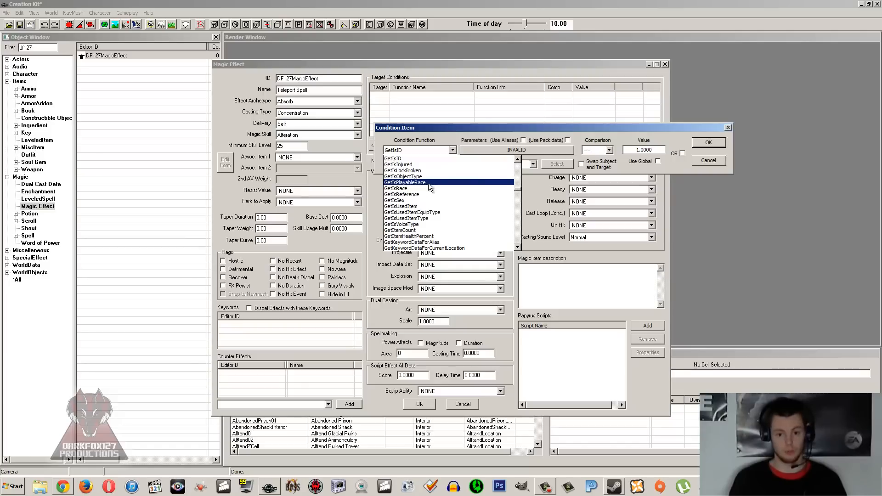
{"action": "left_click", "coordinate": [428, 150]}
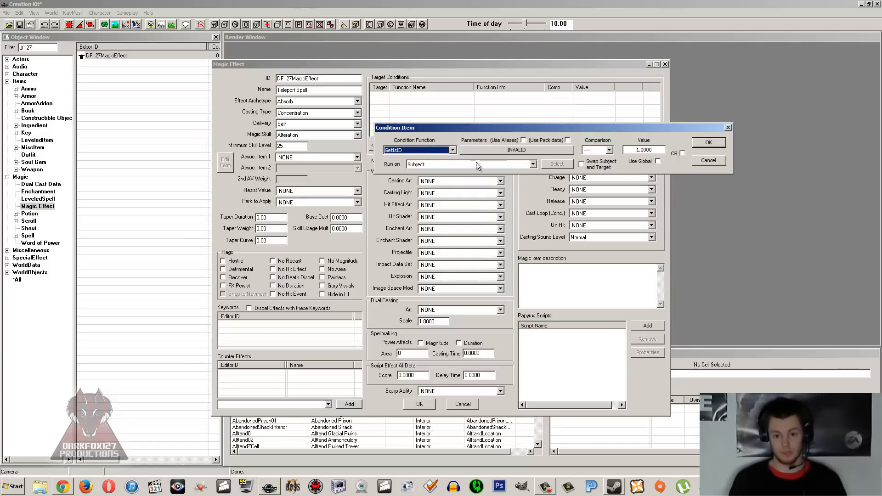
{"action": "left_click", "coordinate": [703, 163]}
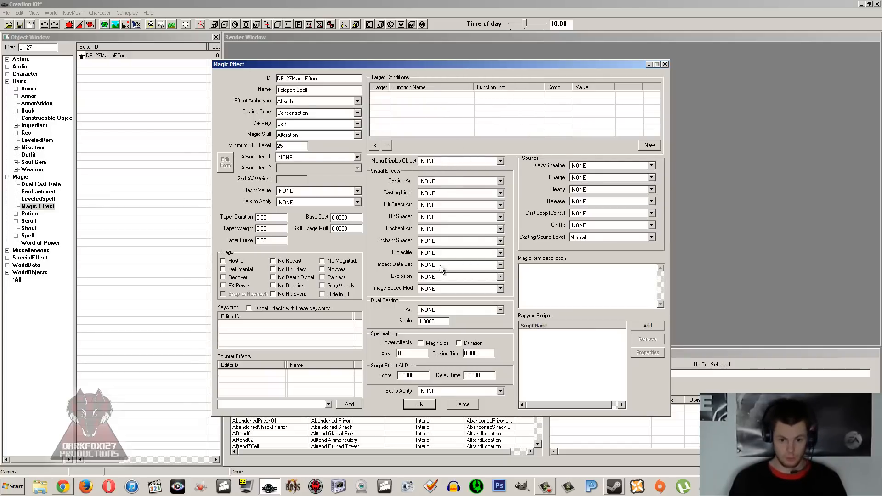
- Set the effect's Menu Display Object to MAGINVAlteration
{"action": "left_click", "coordinate": [439, 161]}
{"action": "scroll", "coordinate": [460, 181], "scroll_direction": "down", "scroll_amount": 4}
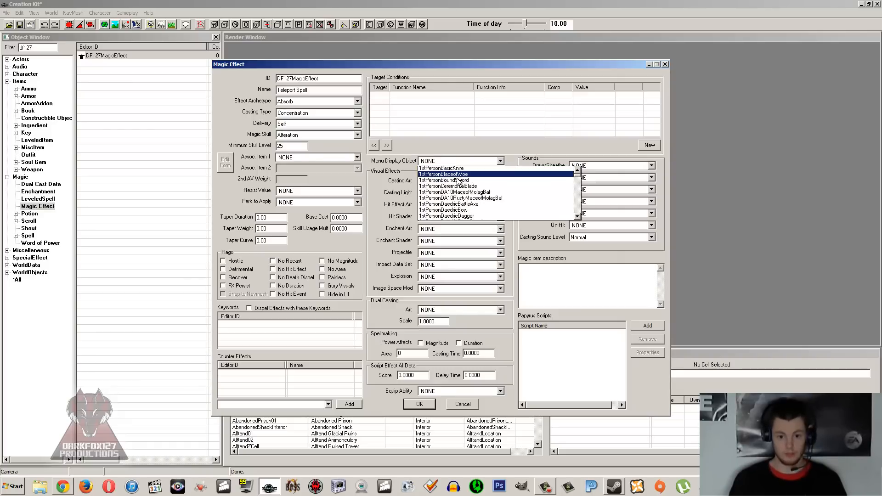
{"action": "left_click", "coordinate": [467, 144]}
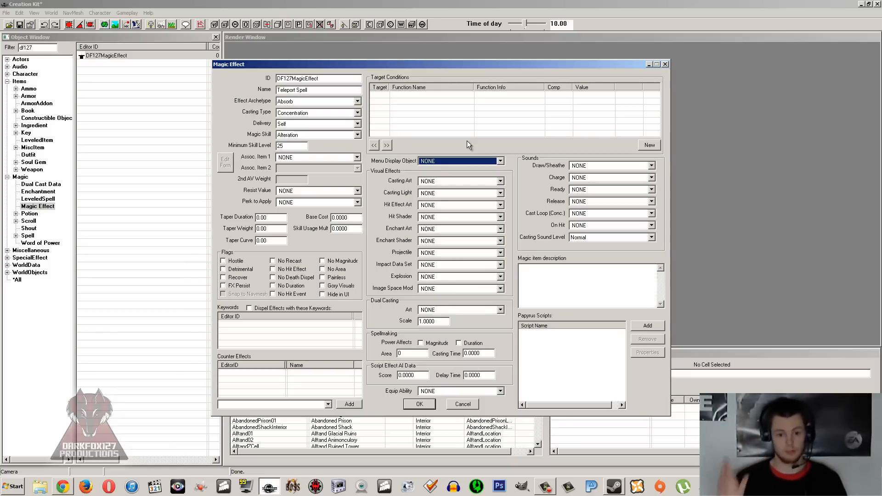
{"action": "left_click", "coordinate": [413, 107]}
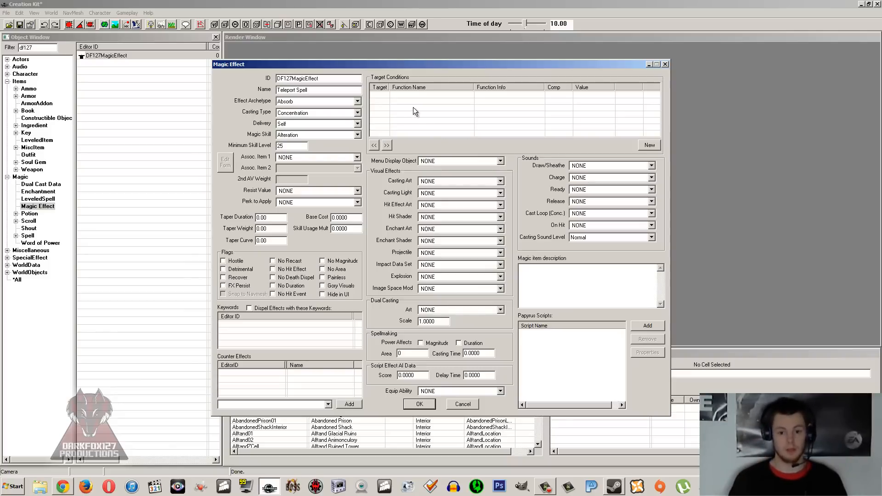
{"action": "left_click", "coordinate": [440, 160]}
{"action": "key", "text": "m"}
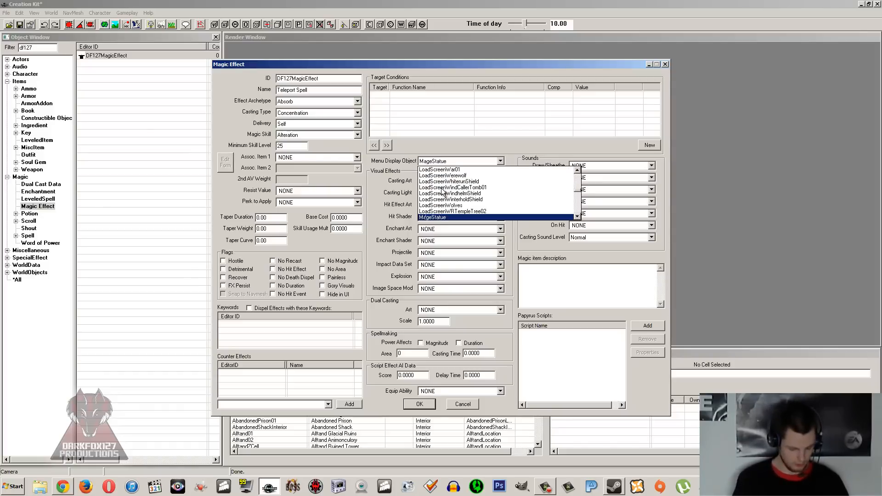
{"action": "scroll", "coordinate": [442, 192], "scroll_direction": "down", "scroll_amount": 3}
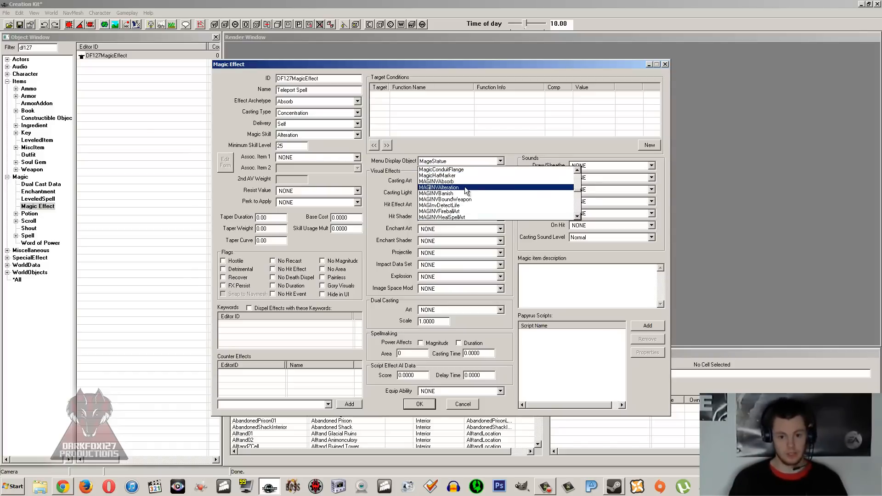
{"action": "left_click", "coordinate": [462, 192]}
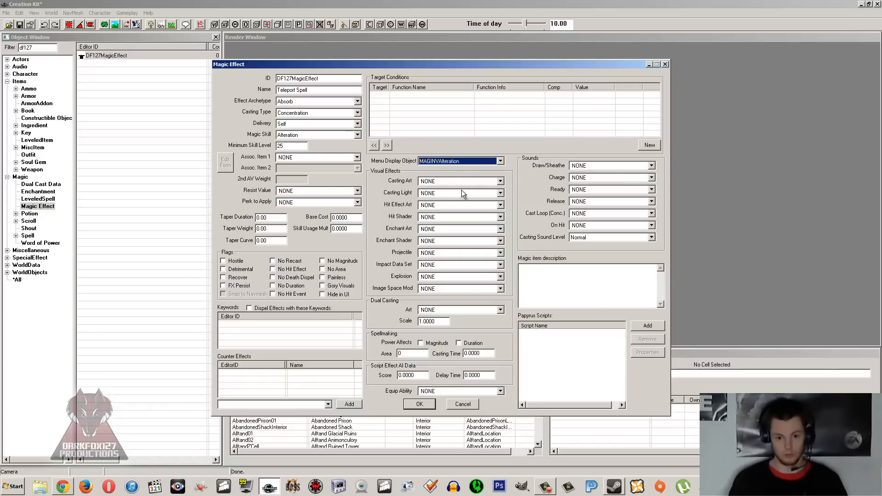
- Enter the <dur> tag in the effect's magic item description
{"action": "left_click", "coordinate": [572, 269]}
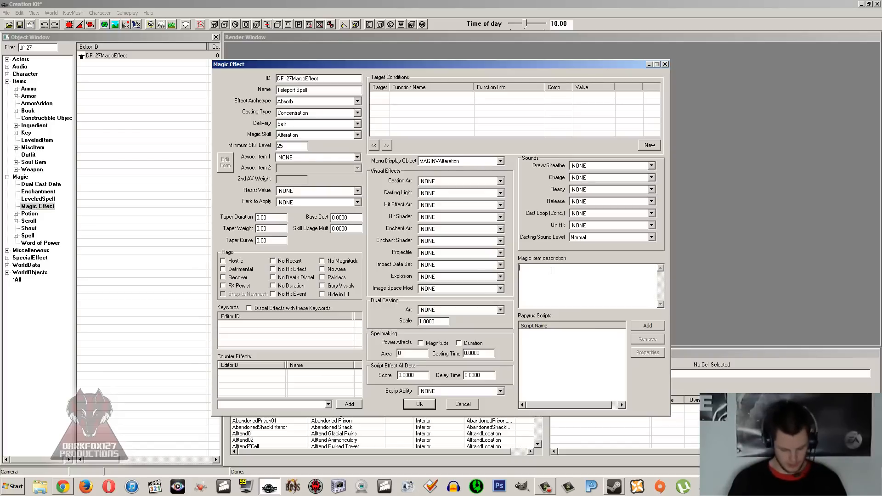
{"action": "type", "text": "<"}
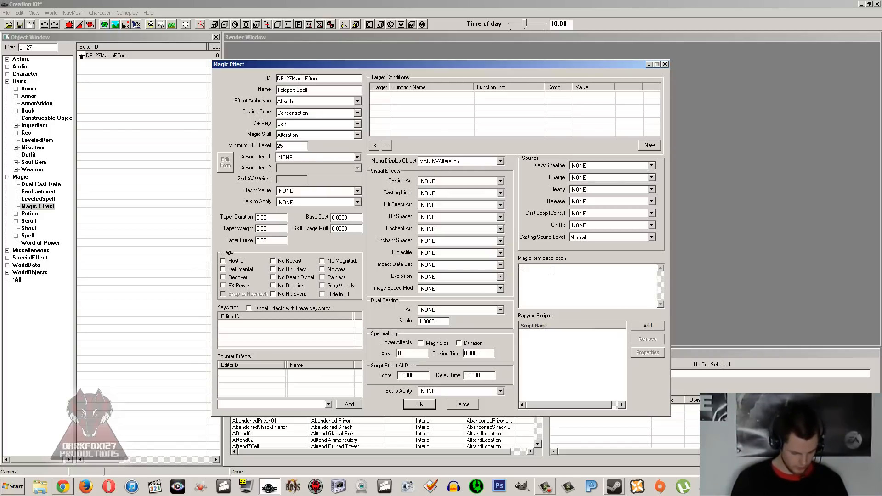
{"action": "type", "text": "dur>"}
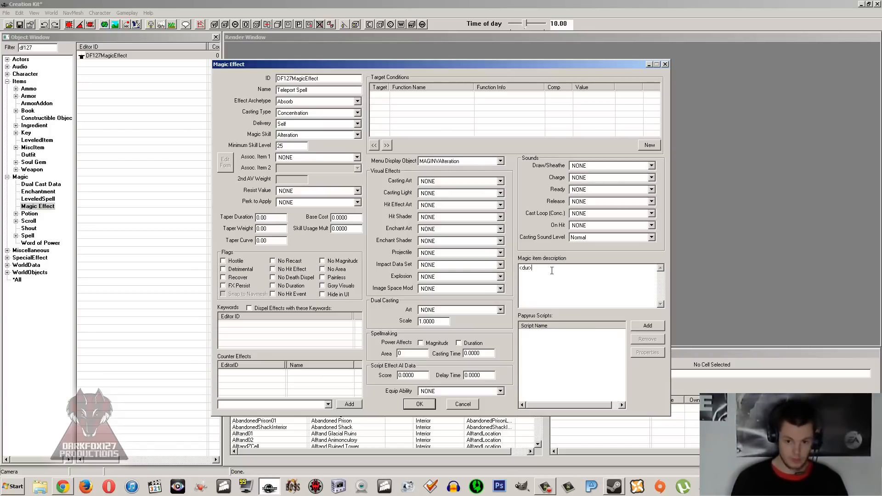
{"action": "key", "text": "shift+Home"}
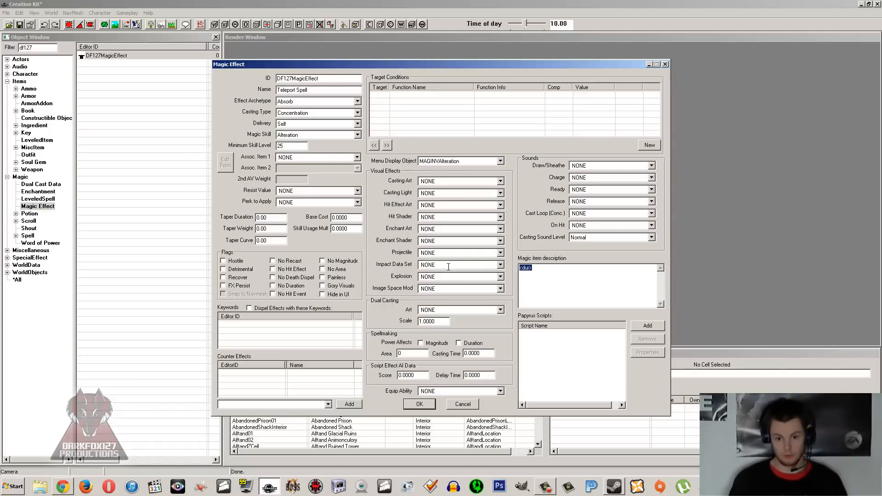
{"action": "left_click", "coordinate": [558, 271]}
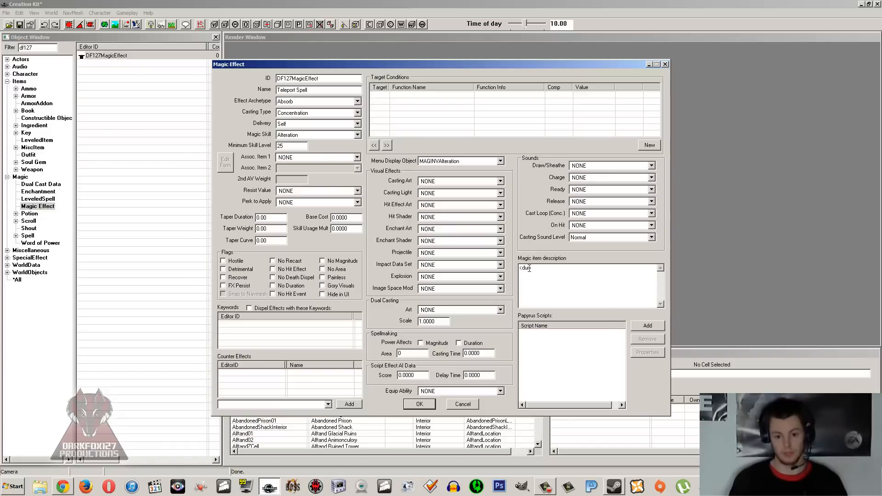
- Replace the magic item description with "Absords 10 points of health from the target for <dur>."
{"action": "left_click_drag", "start_coordinate": [529, 269], "coordinate": [487, 265]}
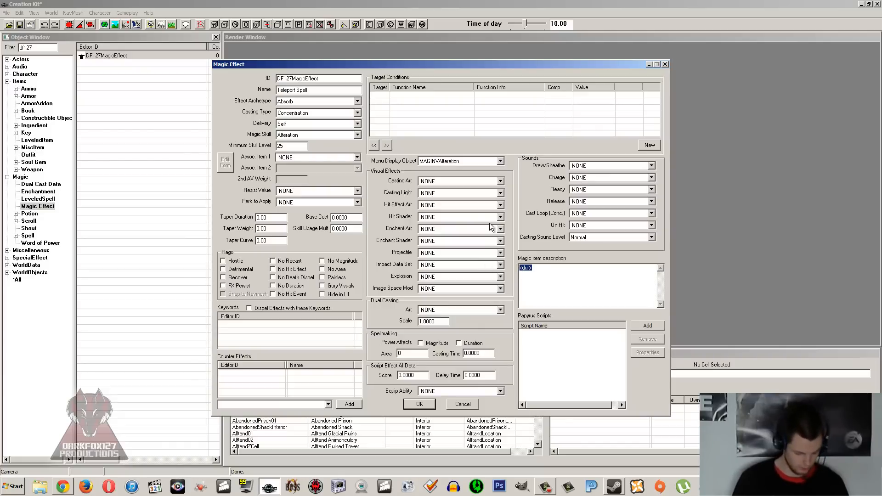
{"action": "type", "text": "Absords"}
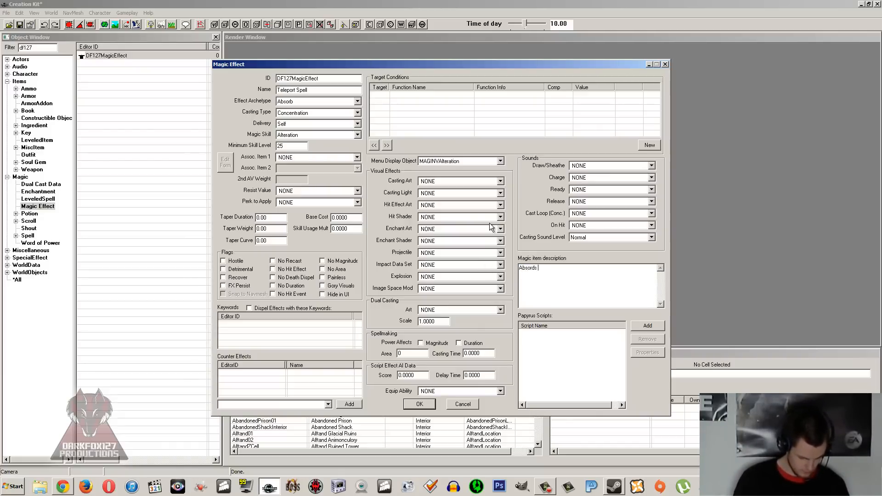
{"action": "type", "text": " 1"}
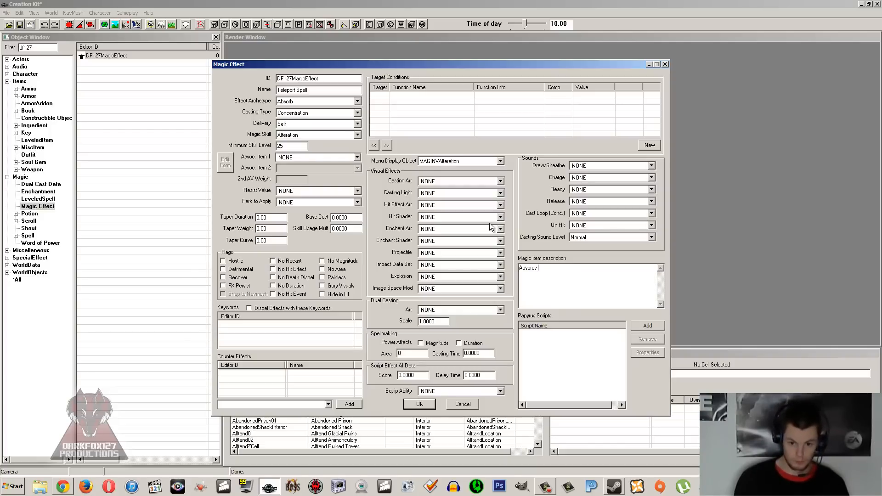
{"action": "type", "text": "0v"}
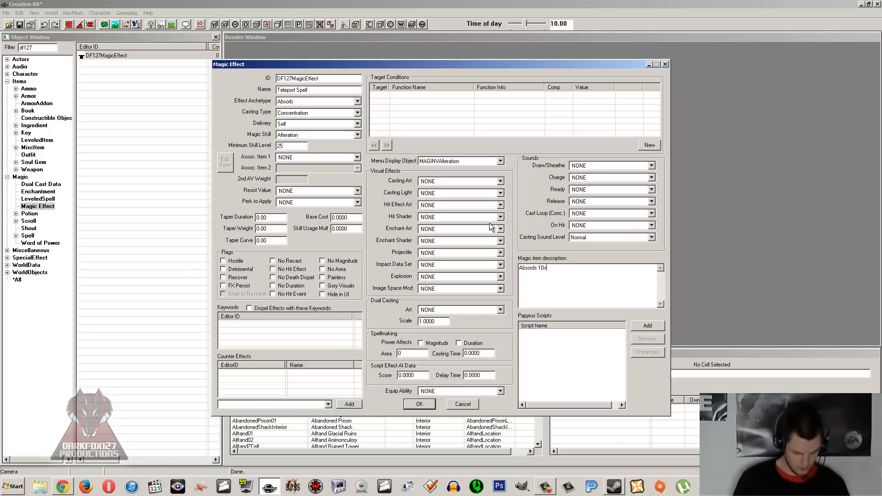
{"action": "key", "text": "BackSpace"}
{"action": "type", "text": "points i"}
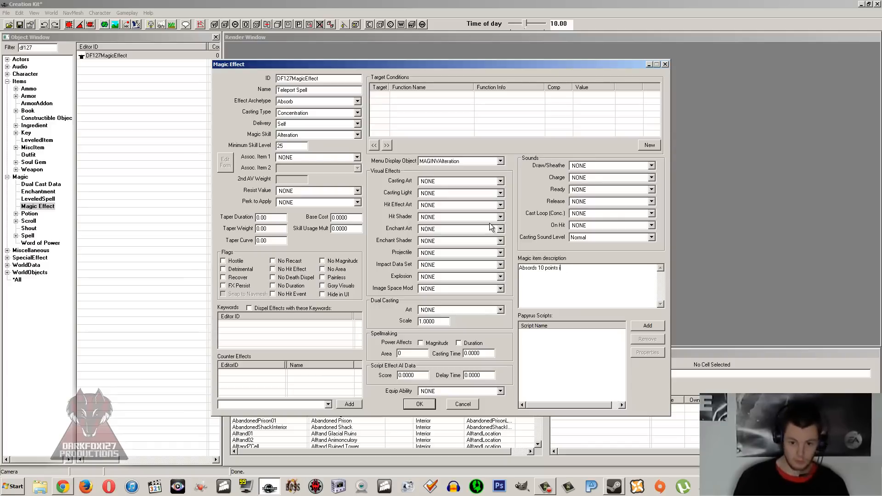
{"action": "key", "text": "BackSpace"}
{"action": "type", "text": "of hea"}
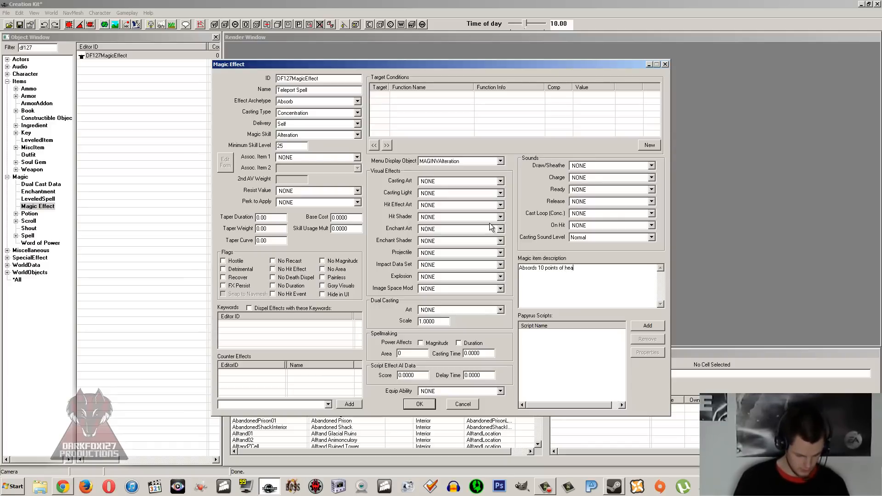
{"action": "type", "text": "lth from the target"}
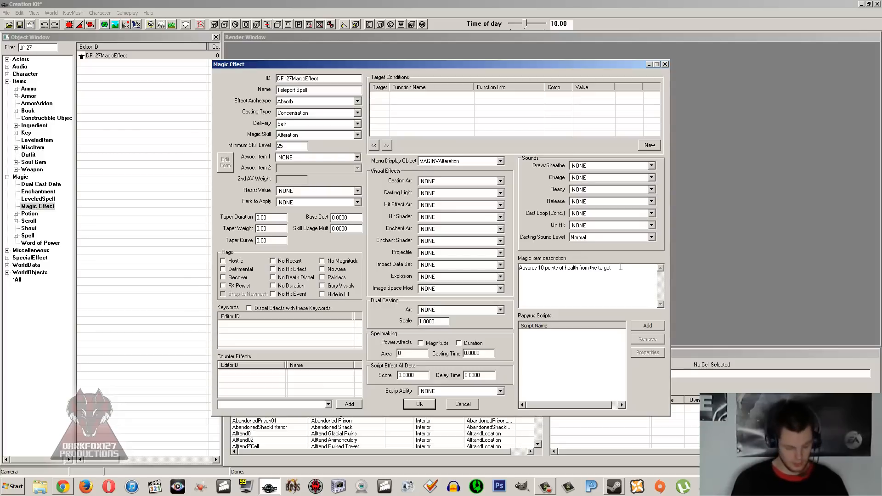
{"action": "type", "text": " for"}
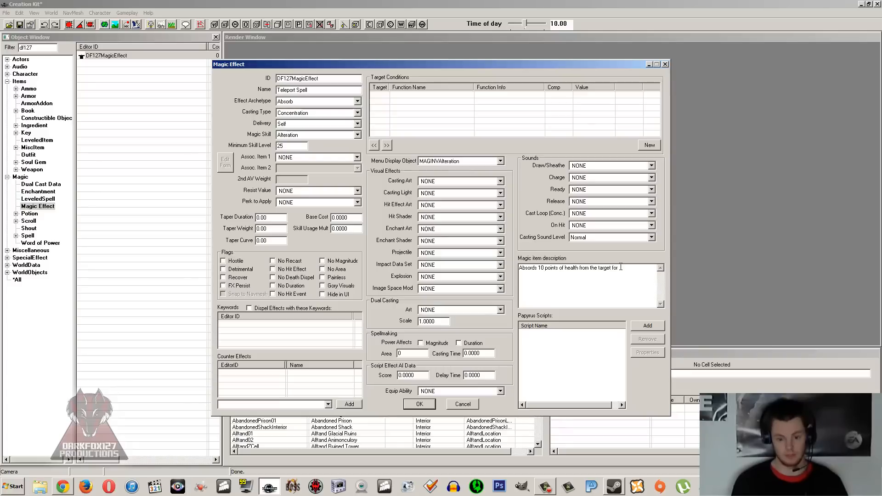
{"action": "type", "text": "<dur>"}
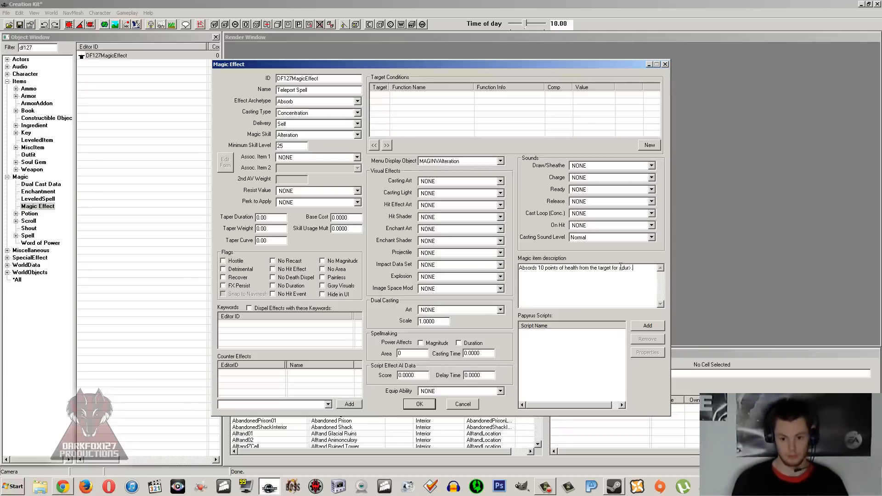
{"action": "type", "text": "."}
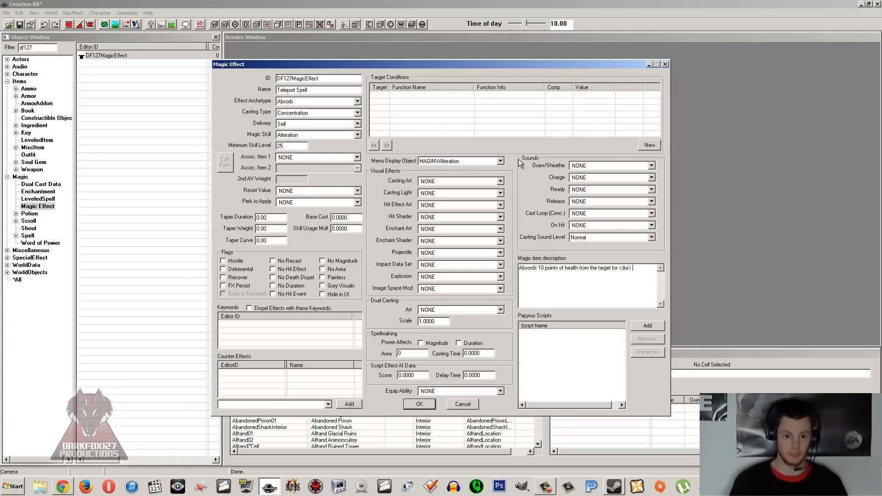
- Substitute the <mag> tag for the number 10 in the magic item description, leaving no extra tag at the end
{"action": "left_click_drag", "start_coordinate": [636, 268], "coordinate": [514, 261]}
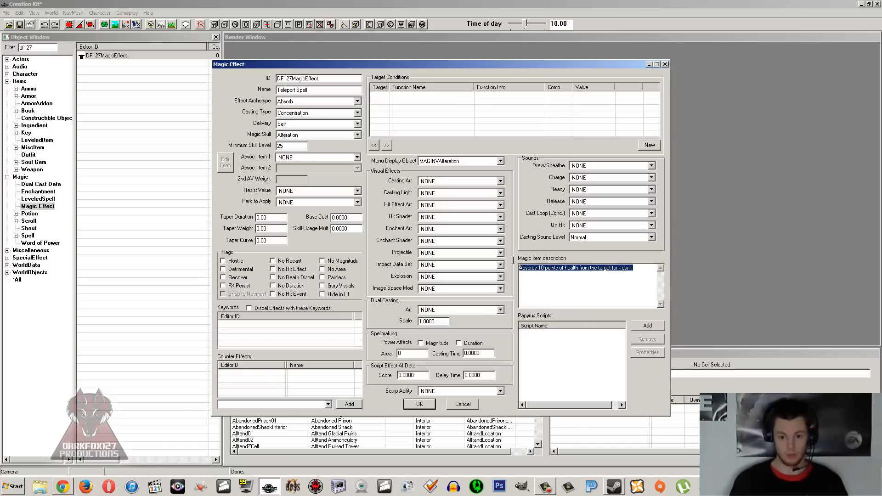
{"action": "left_click", "coordinate": [551, 272]}
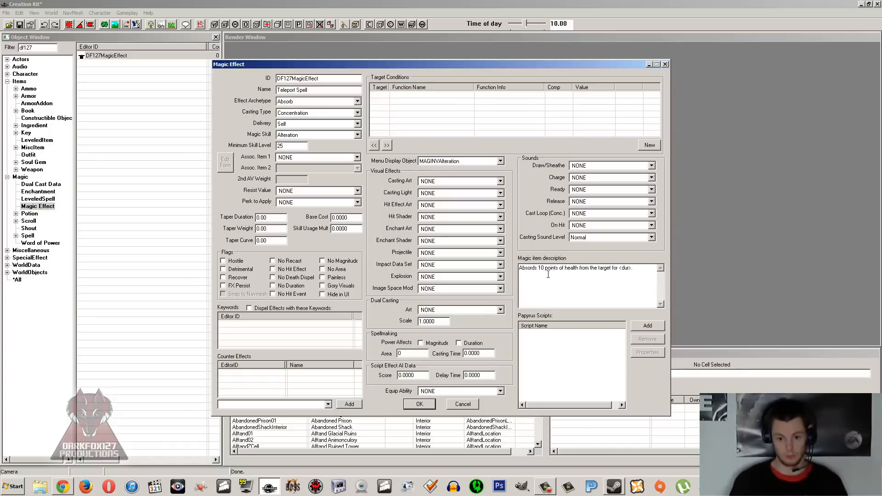
{"action": "left_click", "coordinate": [635, 267]}
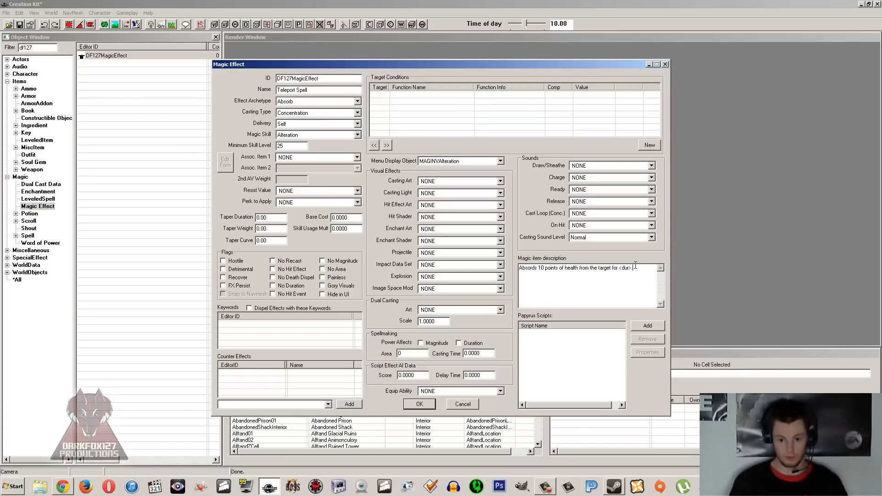
{"action": "type", "text": "<mag>"}
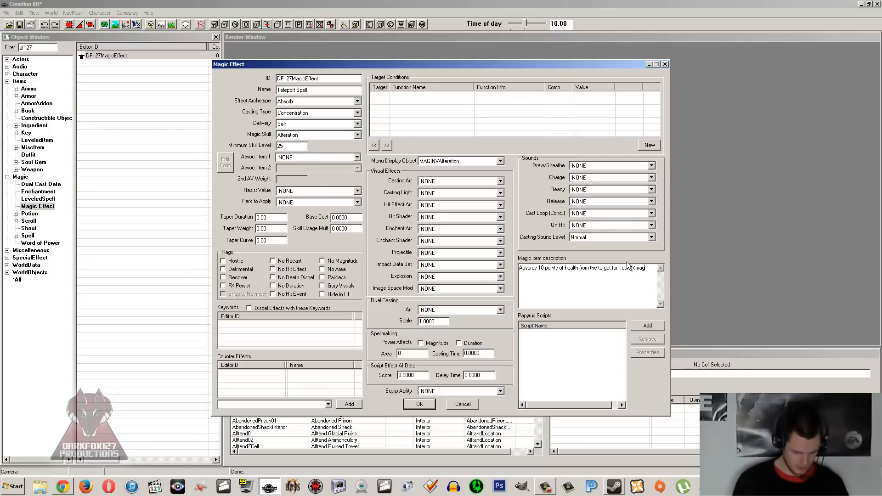
{"action": "double_click", "coordinate": [541, 268]}
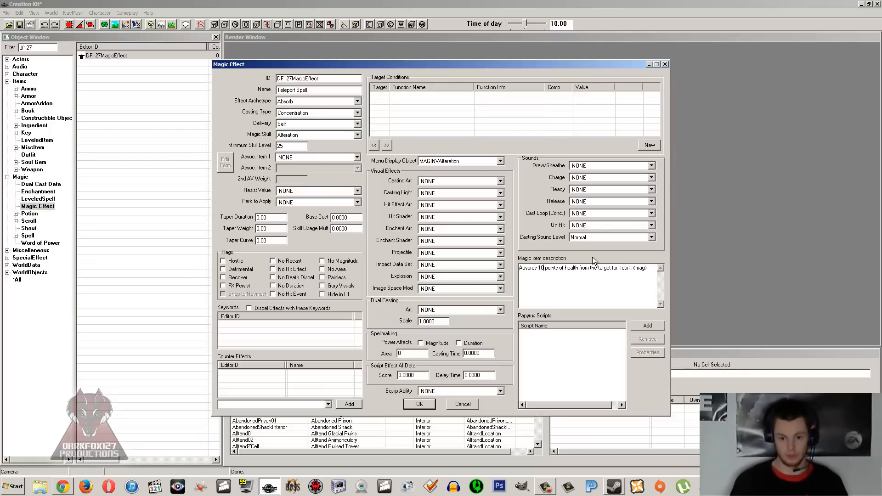
{"action": "type", "text": "<mag>"}
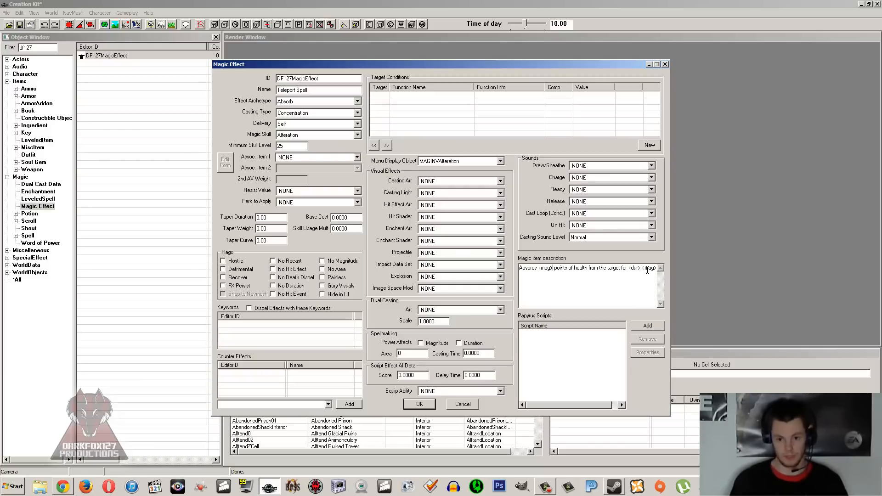
{"action": "left_click_drag", "start_coordinate": [642, 269], "coordinate": [676, 266]}
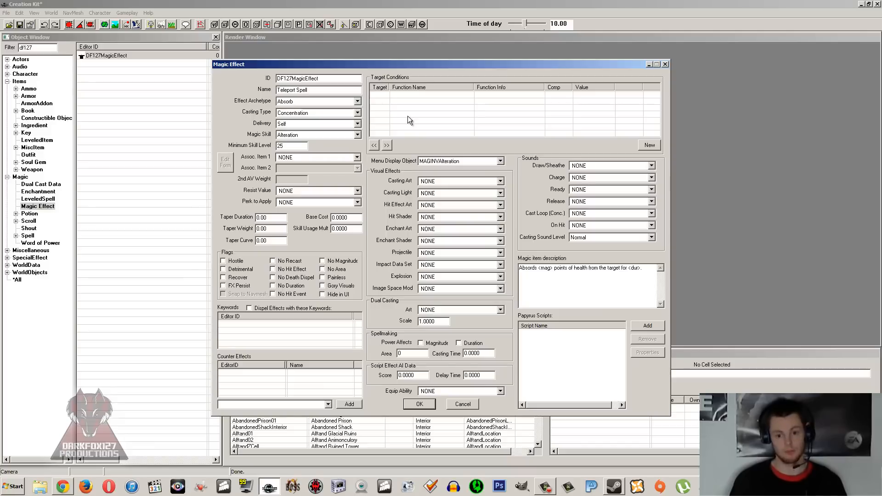
- Clear the whole magic item description of the effect
{"action": "left_click", "coordinate": [553, 270]}
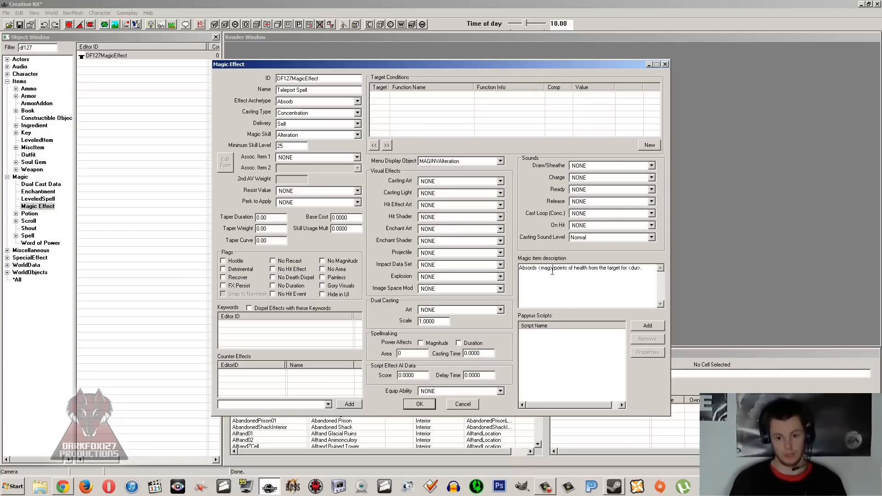
{"action": "left_click_drag", "start_coordinate": [554, 271], "coordinate": [539, 271]}
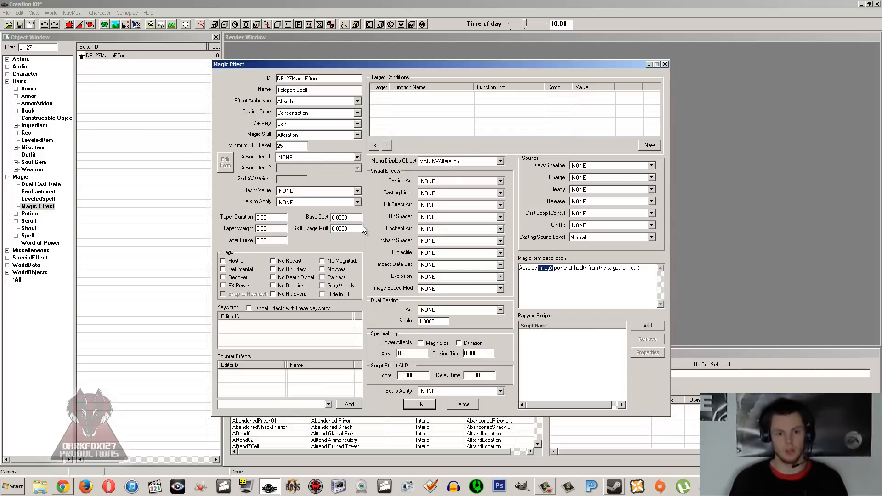
{"action": "left_click", "coordinate": [591, 296]}
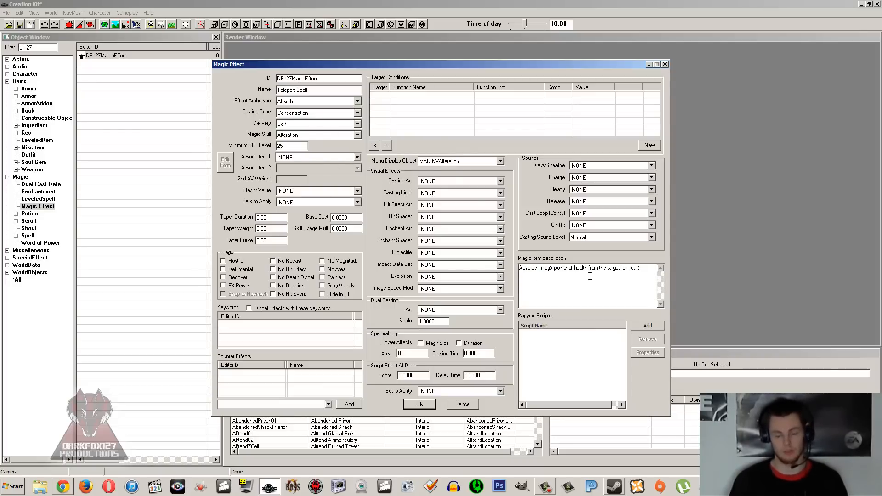
{"action": "left_click_drag", "start_coordinate": [647, 272], "coordinate": [491, 276]}
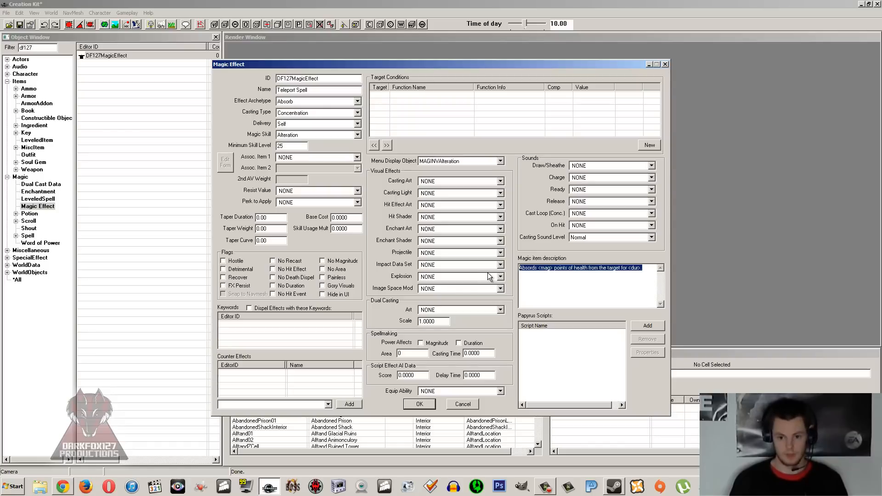
{"action": "key", "text": "Delete"}
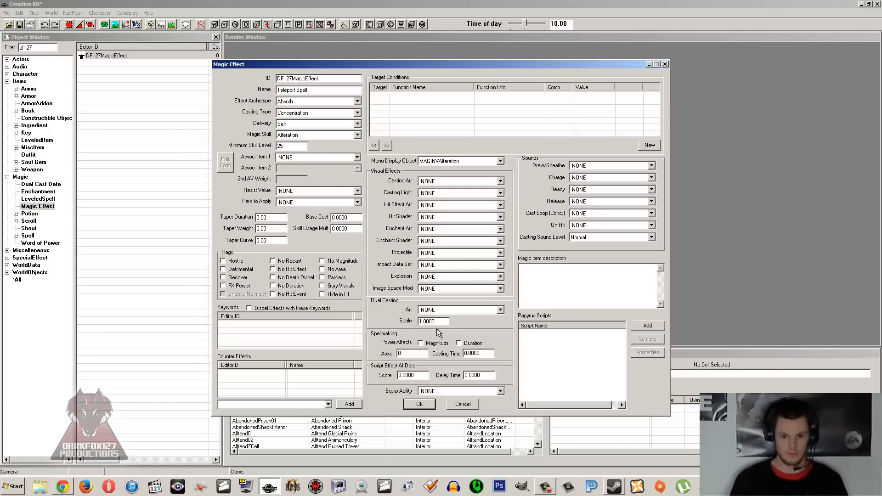
- View the Dual Casting art choices and try the Magnitude and Duration options under Spellmaking
{"action": "left_click", "coordinate": [440, 309]}
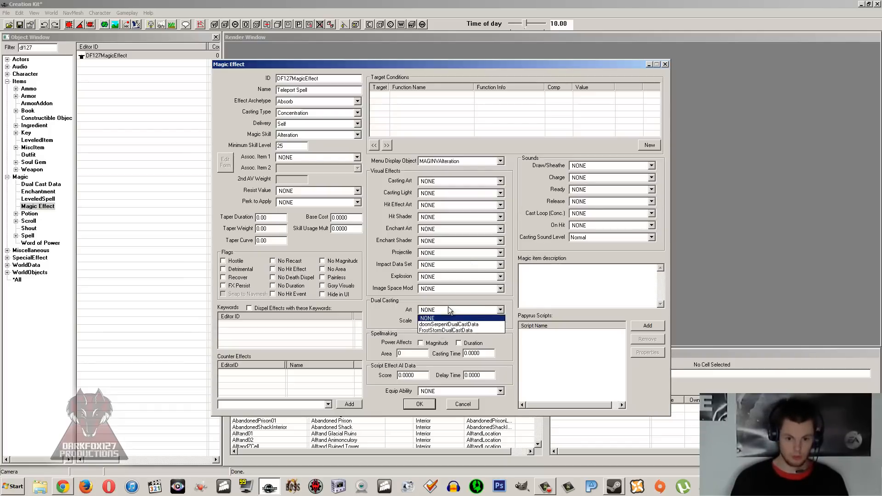
{"action": "left_click", "coordinate": [448, 307]}
{"action": "key", "text": "Tab"}
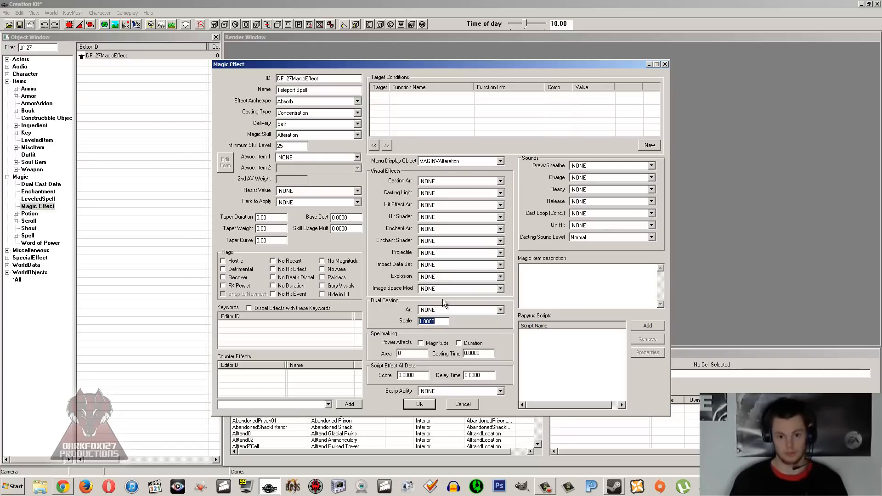
{"action": "left_click", "coordinate": [406, 354]}
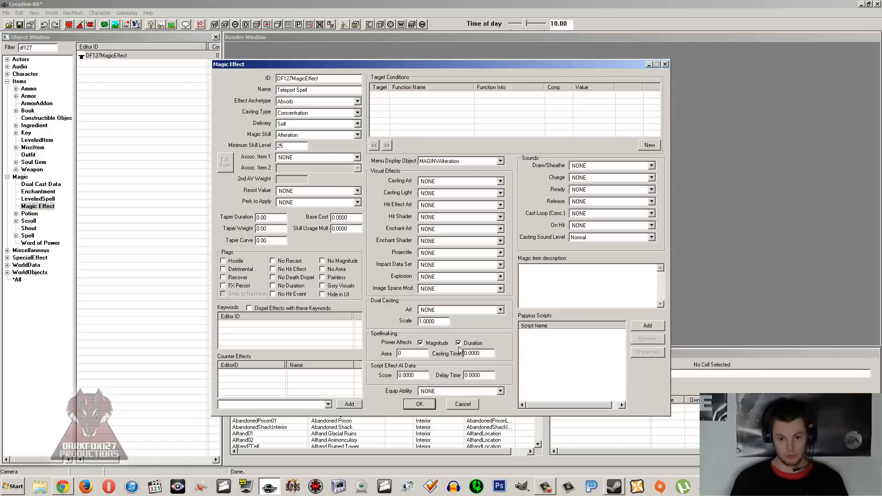
- Set the Script Effect AI Data score to 0
{"action": "left_click", "coordinate": [420, 375]}
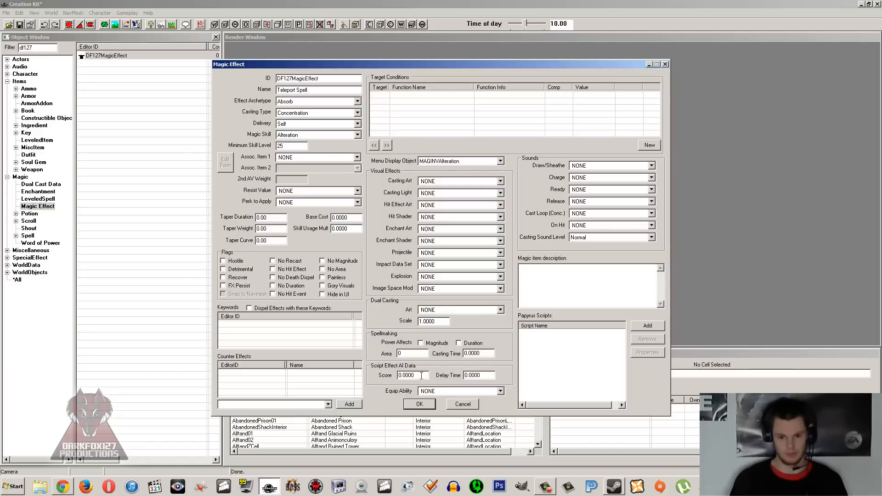
{"action": "double_click", "coordinate": [419, 376]}
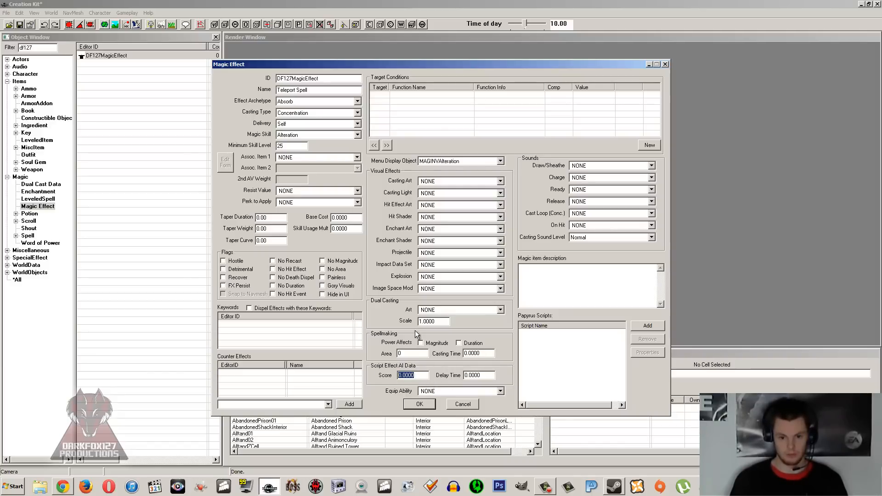
{"action": "type", "text": "0"}
- Look through the available equip abilities and set the effect's Equip Ability to crAbVampire
{"action": "left_click", "coordinate": [443, 390]}
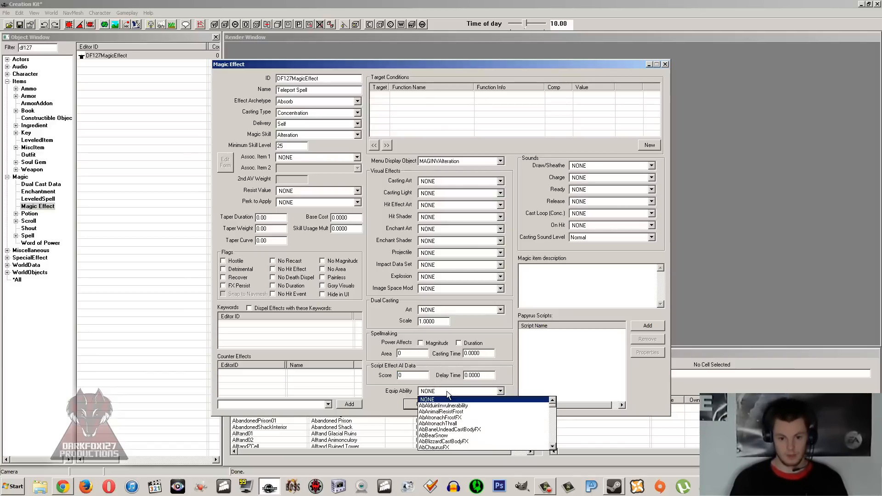
{"action": "left_click", "coordinate": [468, 390]}
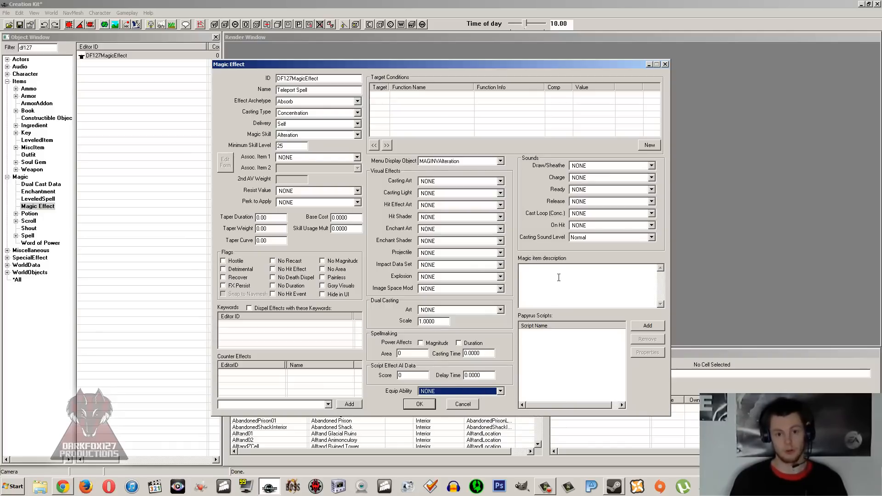
{"action": "left_click", "coordinate": [459, 391]}
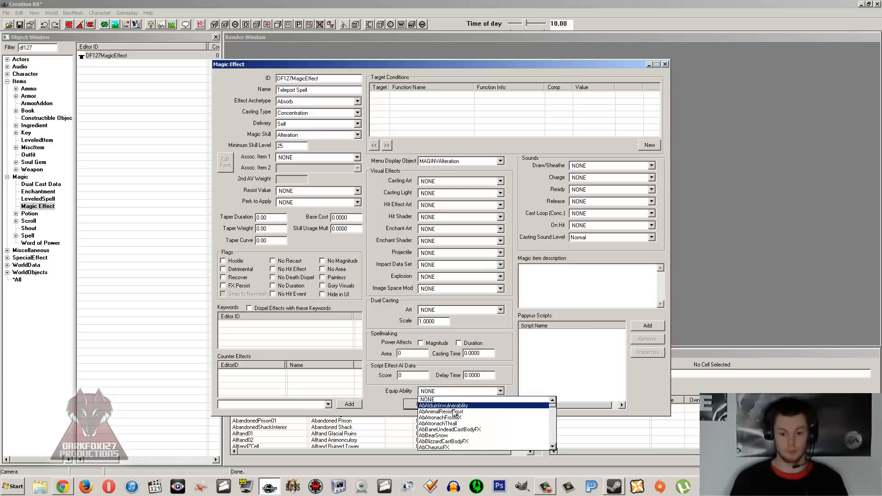
{"action": "scroll", "coordinate": [452, 413], "scroll_direction": "down", "scroll_amount": 3}
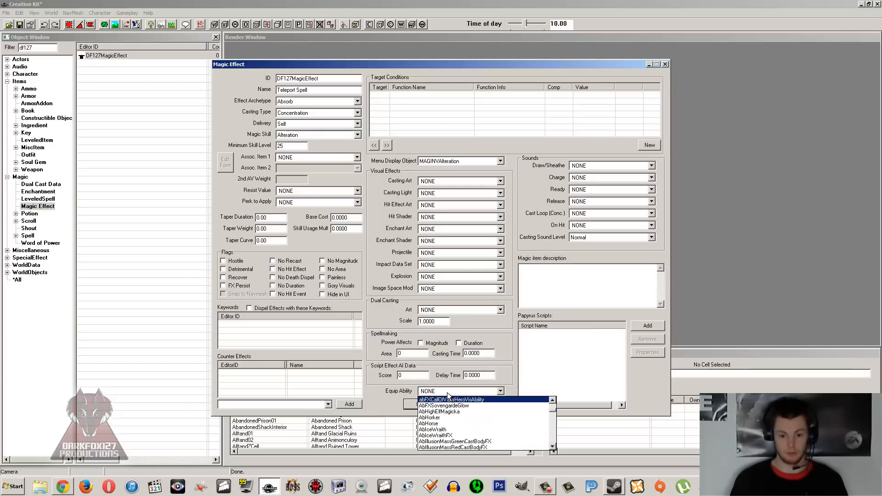
{"action": "left_click", "coordinate": [451, 391]}
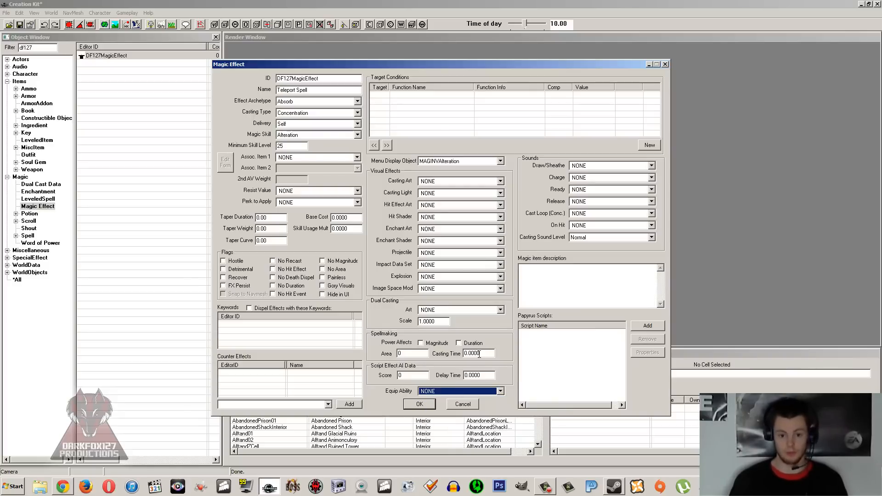
{"action": "left_click", "coordinate": [446, 391]}
{"action": "scroll", "coordinate": [452, 418], "scroll_direction": "down", "scroll_amount": 15}
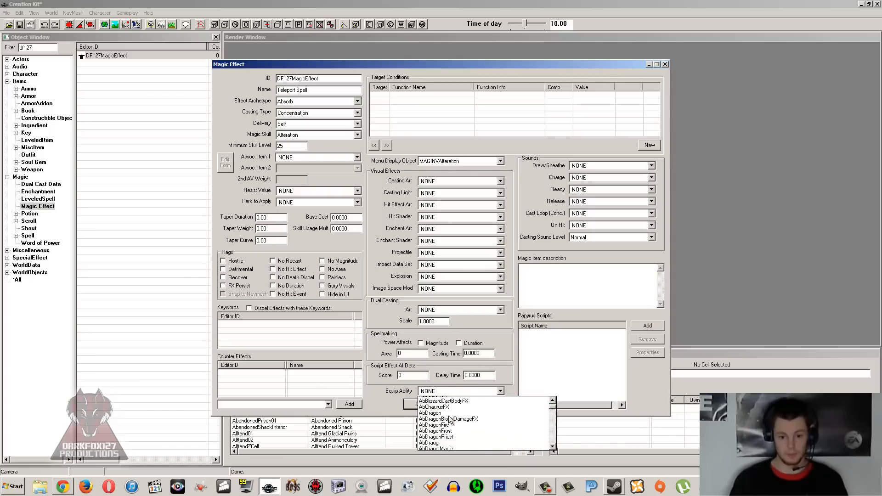
{"action": "scroll", "coordinate": [466, 430], "scroll_direction": "down", "scroll_amount": 10}
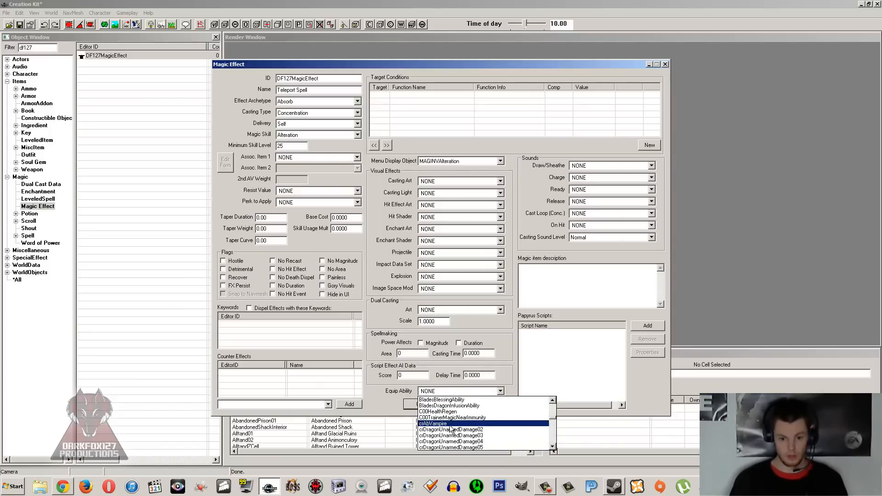
{"action": "left_click", "coordinate": [455, 424]}
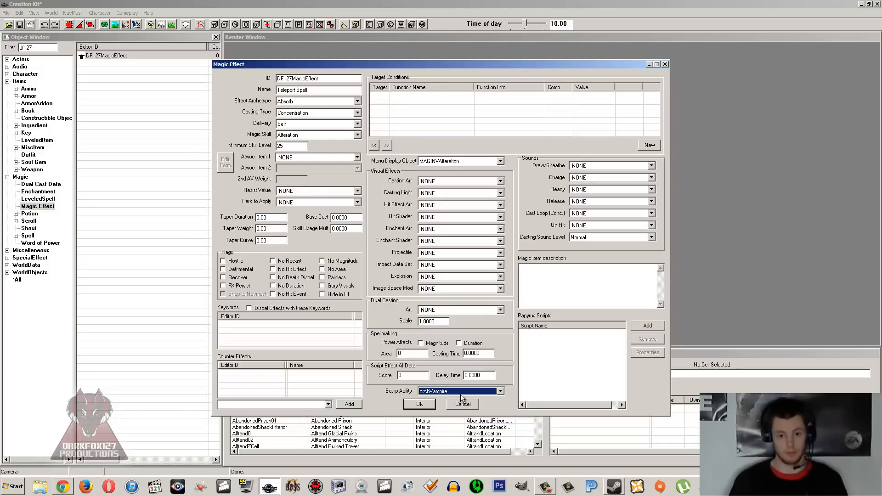
- Reset the effect's Equip Ability to NONE
{"action": "left_click", "coordinate": [435, 392]}
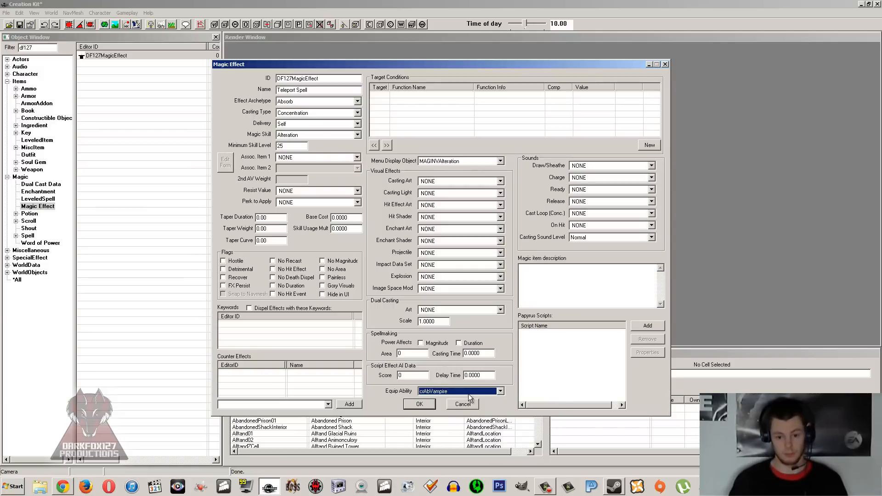
{"action": "left_click_drag", "start_coordinate": [551, 419], "coordinate": [553, 402]}
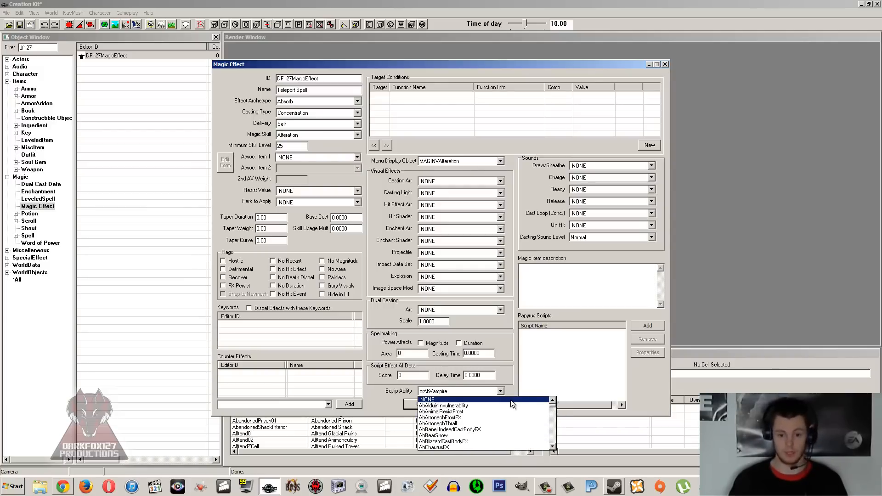
{"action": "left_click", "coordinate": [512, 401]}
{"action": "left_click", "coordinate": [547, 353]}
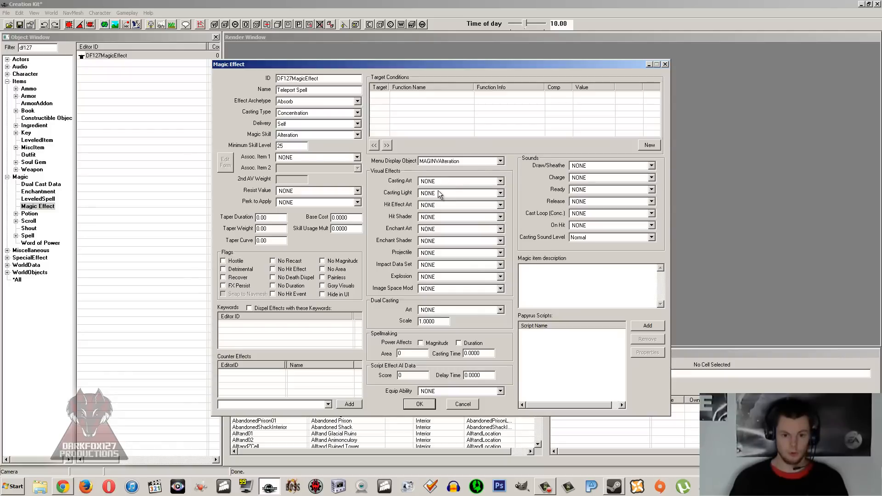
- View the Draw/Sheathe and Charge sound choices, and keep the Casting Sound Level at Normal
{"action": "left_click", "coordinate": [591, 164]}
{"action": "left_click", "coordinate": [592, 164]}
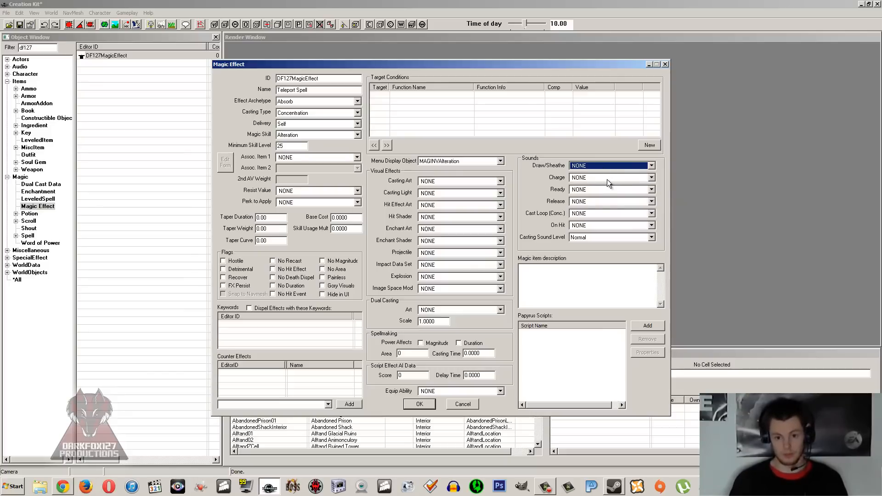
{"action": "left_click", "coordinate": [607, 178]}
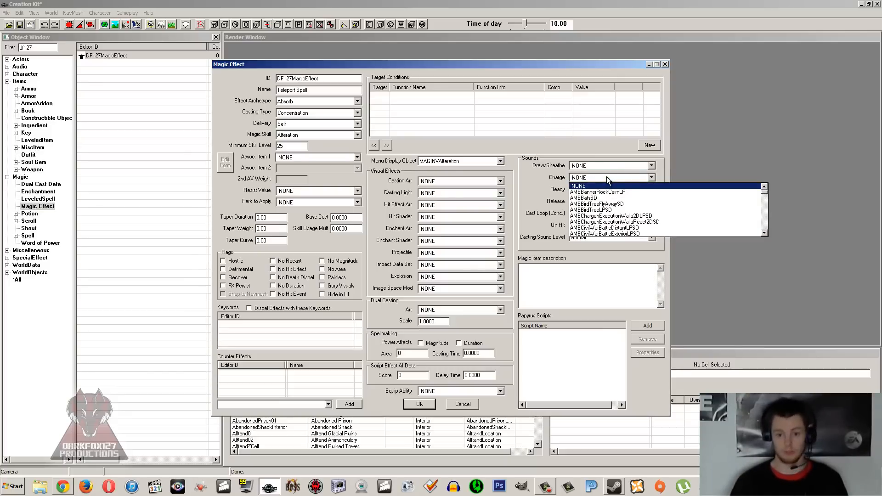
{"action": "left_click", "coordinate": [582, 181]}
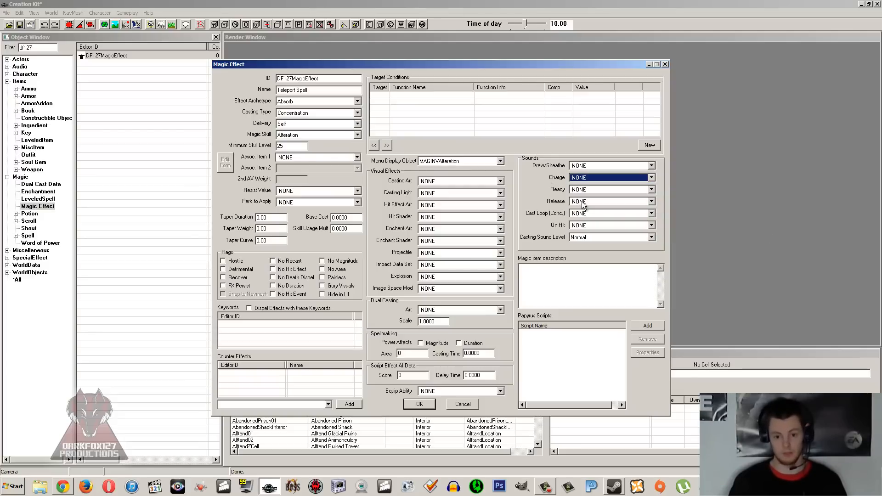
{"action": "left_click", "coordinate": [587, 236]}
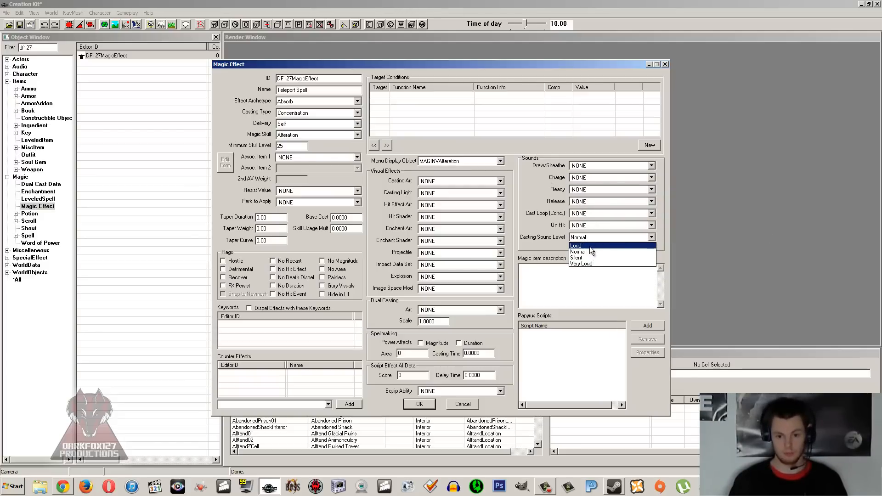
{"action": "left_click", "coordinate": [591, 251]}
- View the available Menu Display Object and Casting Art choices, leaving Casting Art at NONE
{"action": "left_click", "coordinate": [439, 161]}
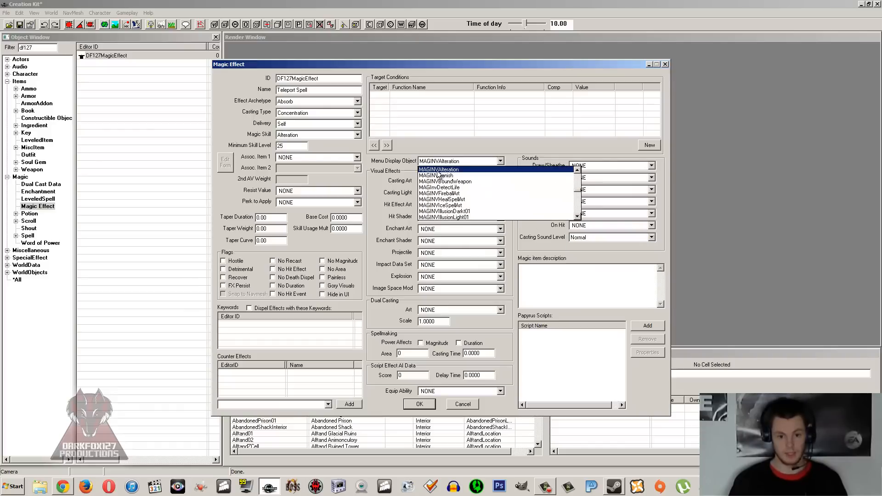
{"action": "left_click", "coordinate": [400, 165]}
{"action": "left_click", "coordinate": [442, 182]}
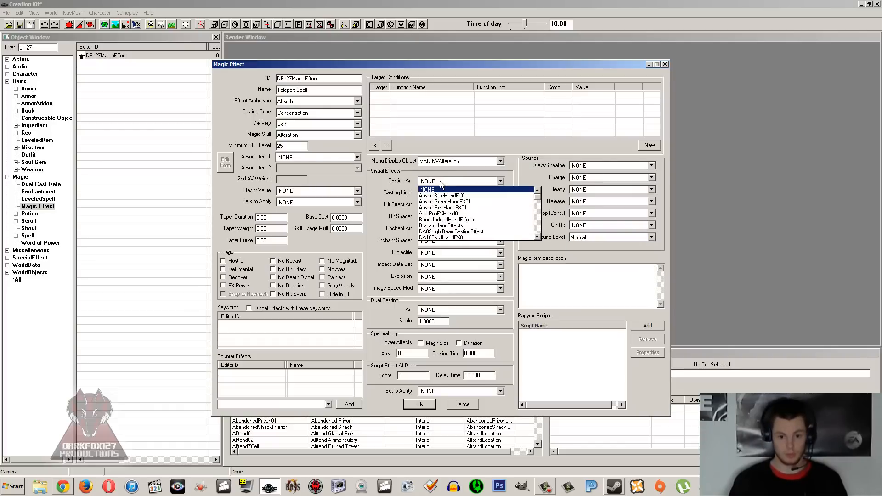
{"action": "left_click", "coordinate": [450, 182]}
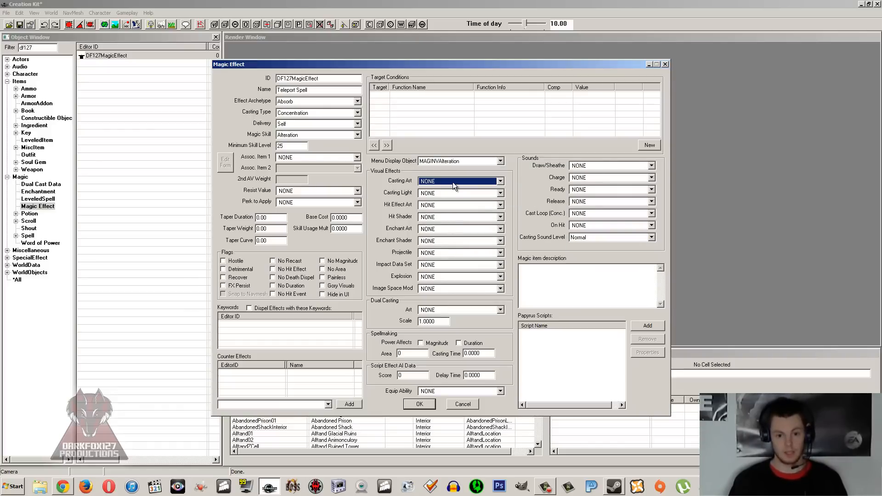
{"action": "left_click", "coordinate": [443, 182]}
{"action": "key", "text": "Tab"}
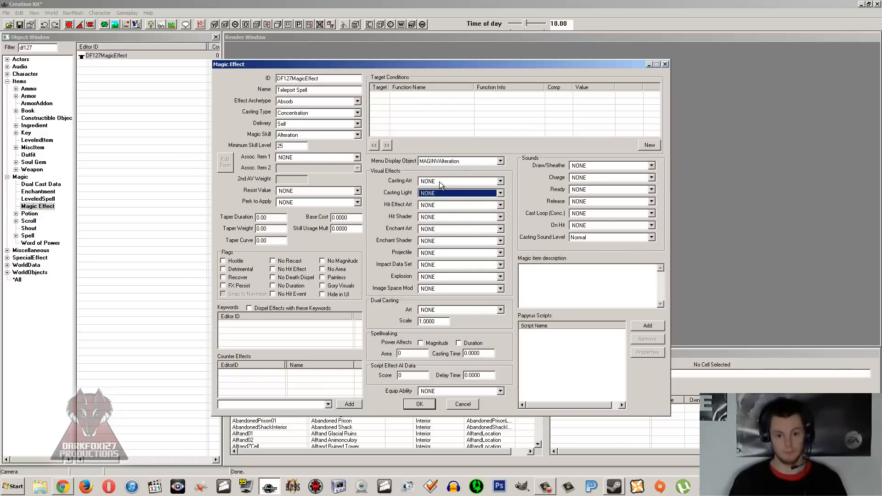
{"action": "left_click", "coordinate": [440, 181]}
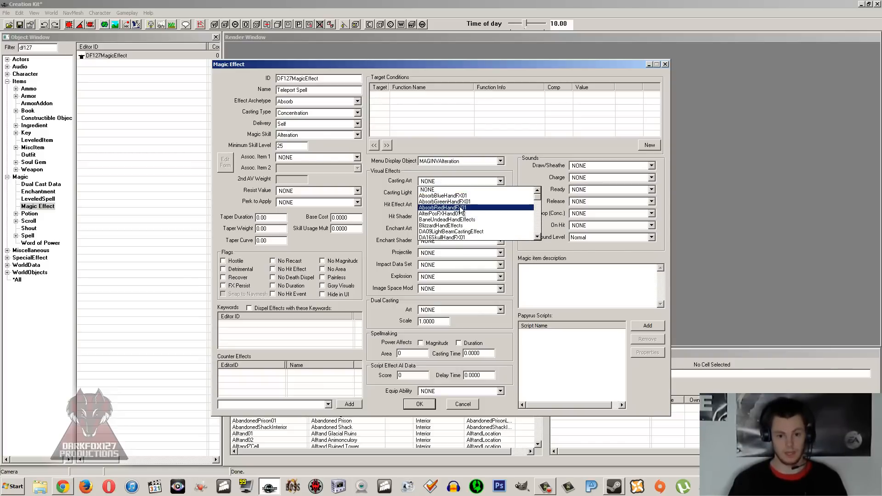
{"action": "left_click", "coordinate": [430, 189]}
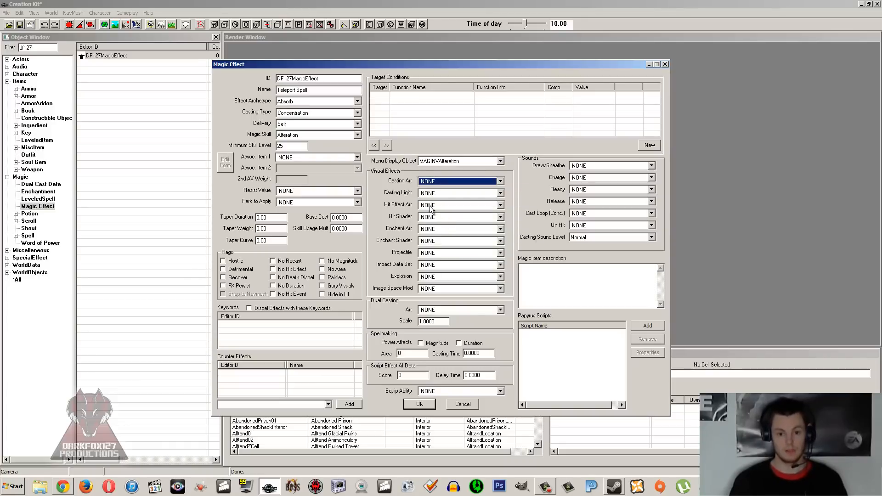
- Look through the Hit Effect Art, Hit Shader, Enchant Art, Enchant Shader and Projectile choices under Visual Effects
{"action": "left_click", "coordinate": [431, 209]}
{"action": "left_click", "coordinate": [432, 212]}
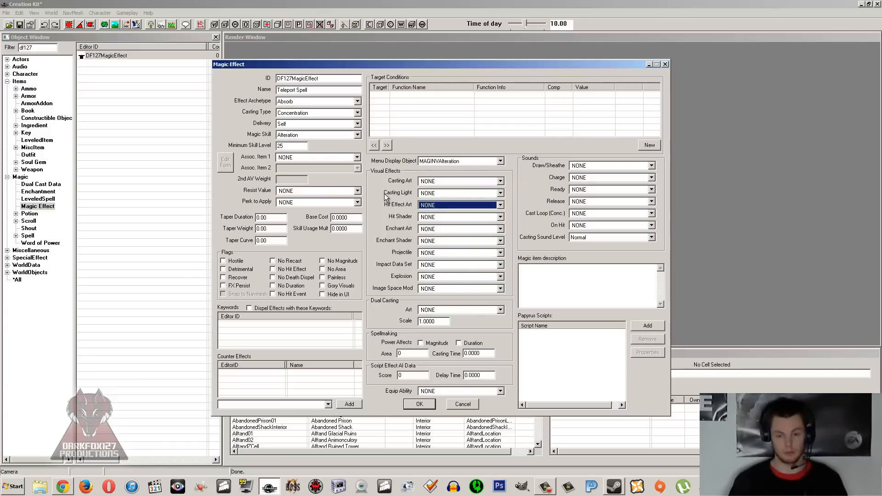
{"action": "left_click", "coordinate": [425, 219]}
{"action": "left_click", "coordinate": [430, 221]}
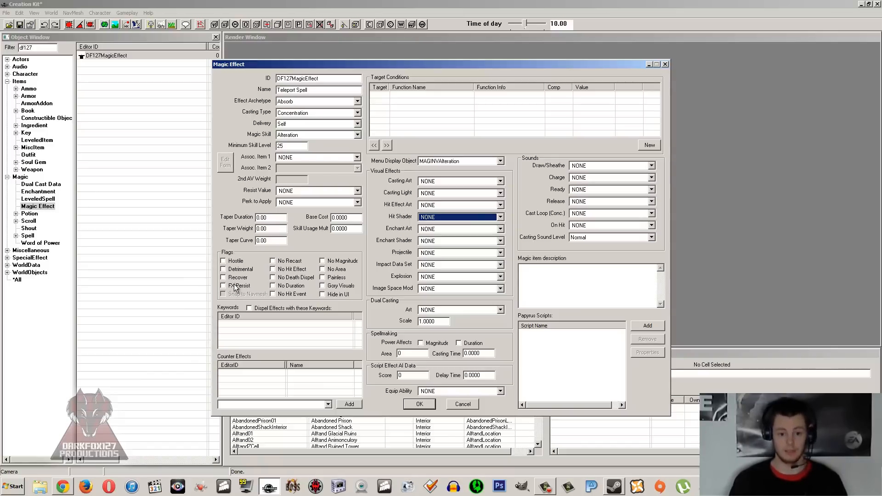
{"action": "left_click", "coordinate": [445, 228]}
{"action": "left_click", "coordinate": [445, 229]}
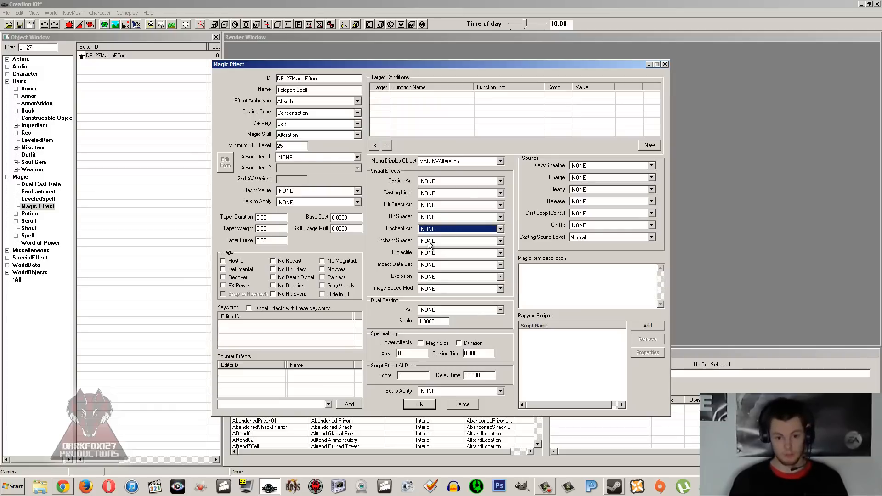
{"action": "left_click", "coordinate": [428, 241]}
{"action": "left_click", "coordinate": [429, 241]}
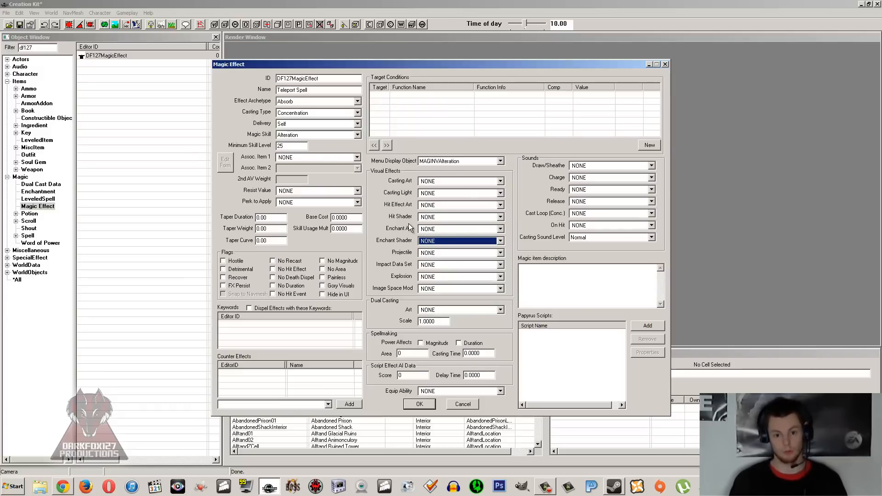
{"action": "left_click", "coordinate": [445, 251]}
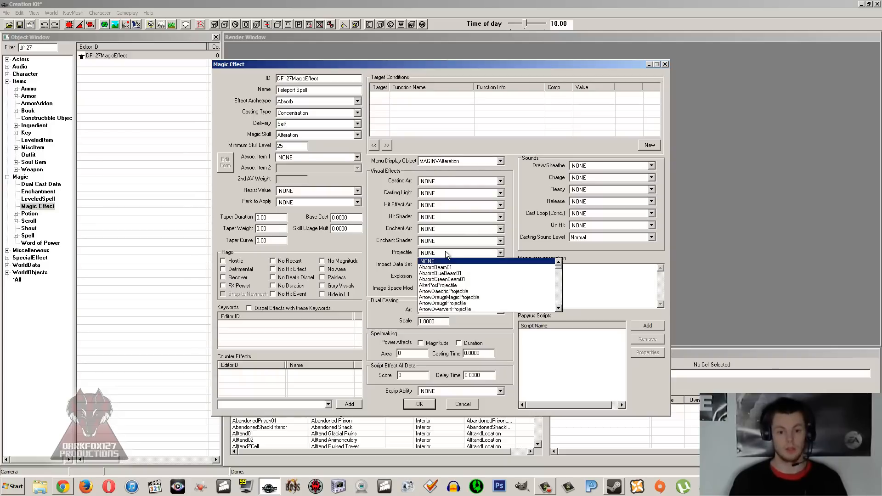
{"action": "left_click", "coordinate": [445, 251]}
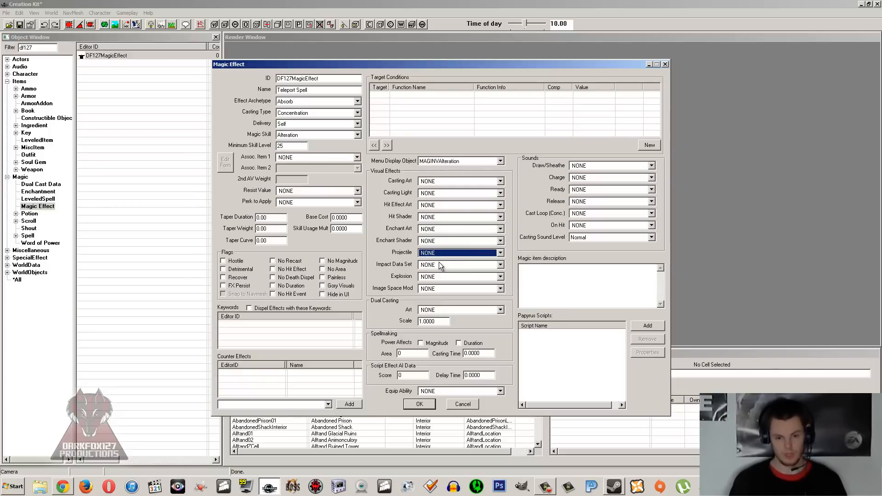
{"action": "left_click", "coordinate": [439, 252]}
{"action": "left_click", "coordinate": [440, 256]}
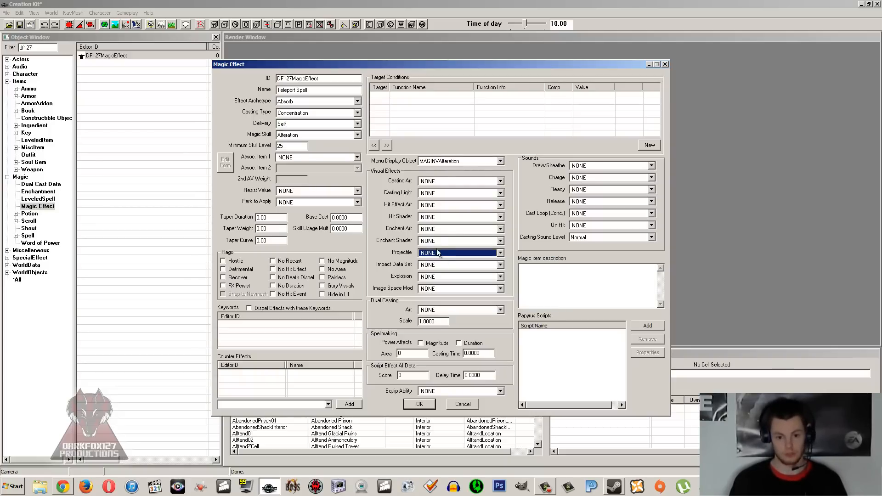
- Browse the alteration and MAG entries for Casting Art and set it to MAGSprigganConcCasting
{"action": "left_click", "coordinate": [440, 182]}
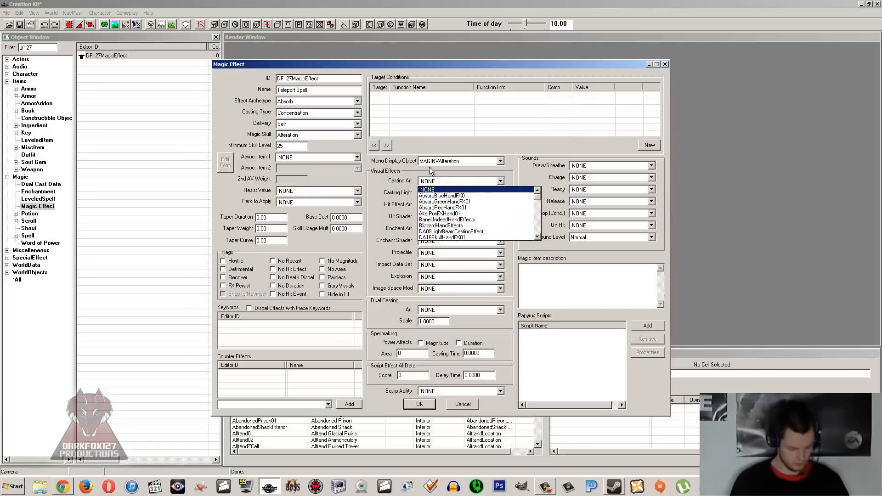
{"action": "type", "text": "alter"}
{"action": "scroll", "coordinate": [449, 209], "scroll_direction": "down", "scroll_amount": 15}
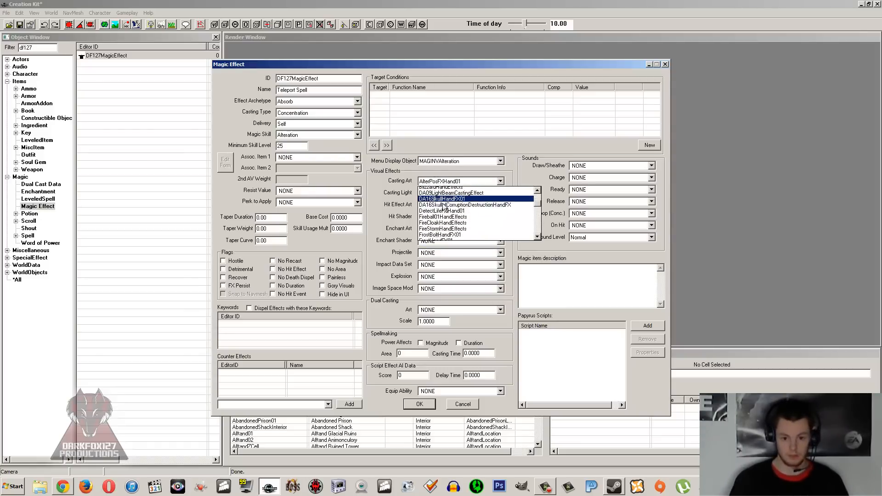
{"action": "scroll", "coordinate": [450, 210], "scroll_direction": "up", "scroll_amount": 4}
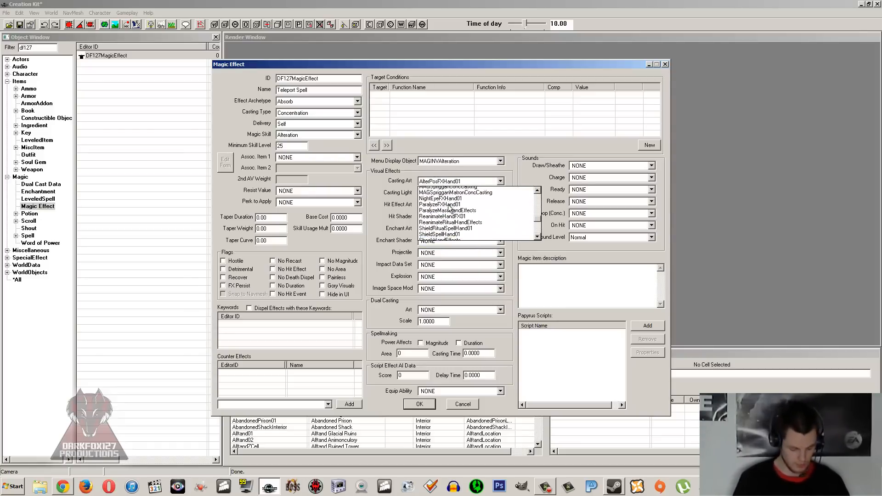
{"action": "type", "text": "mag"}
{"action": "left_click", "coordinate": [479, 161]}
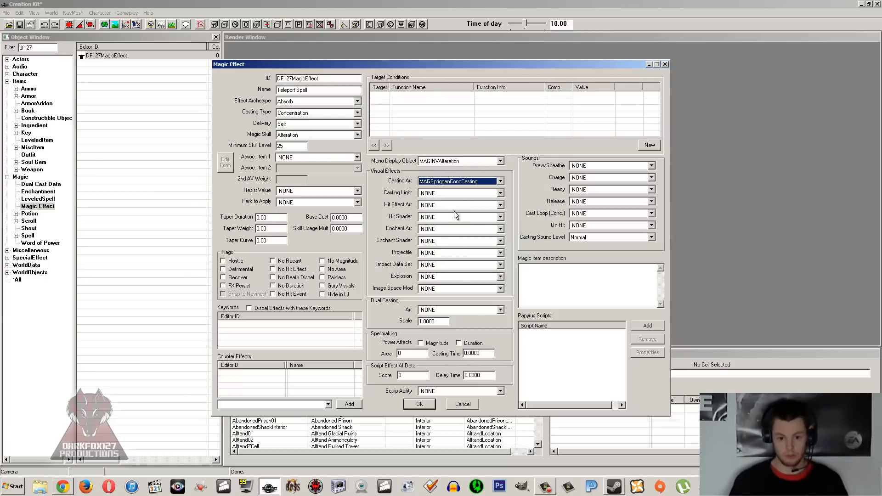
- Try MAGDragonPowerAbsorbManObject as the Hit Effect Art, browse the other choices and reset it to NONE
{"action": "left_click", "coordinate": [454, 206]}
{"action": "type", "text": "mag"}
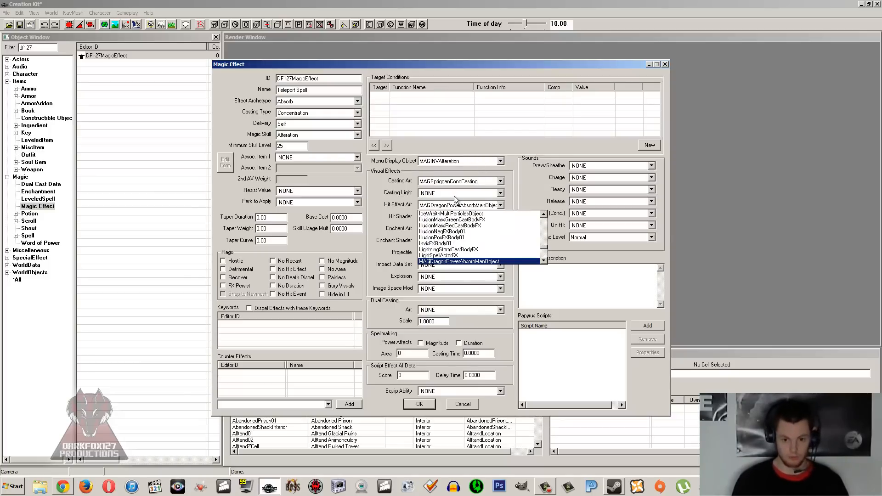
{"action": "scroll", "coordinate": [461, 232], "scroll_direction": "up", "scroll_amount": 1}
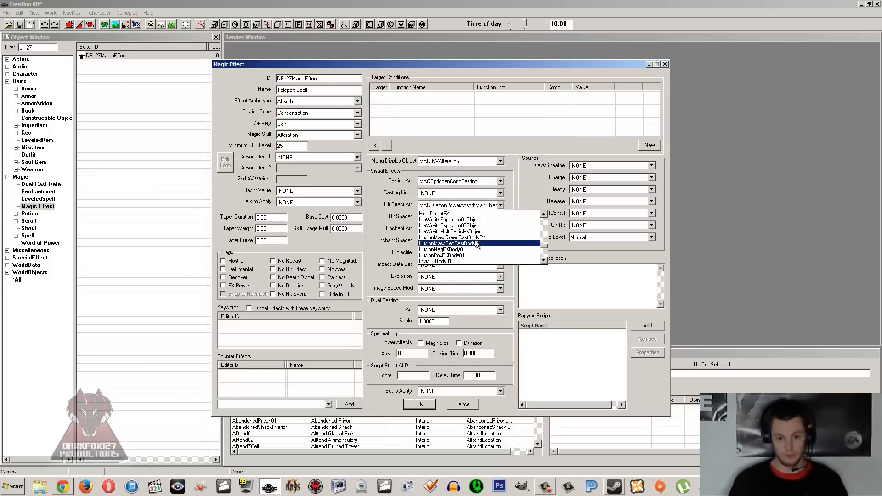
{"action": "left_click", "coordinate": [461, 205]}
{"action": "left_click", "coordinate": [474, 207]}
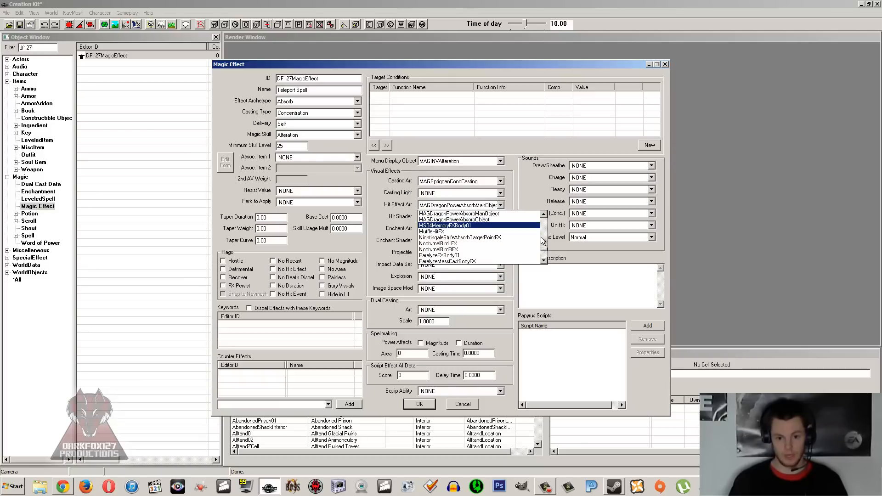
{"action": "left_click_drag", "start_coordinate": [544, 249], "coordinate": [545, 216]}
{"action": "left_click", "coordinate": [506, 214]}
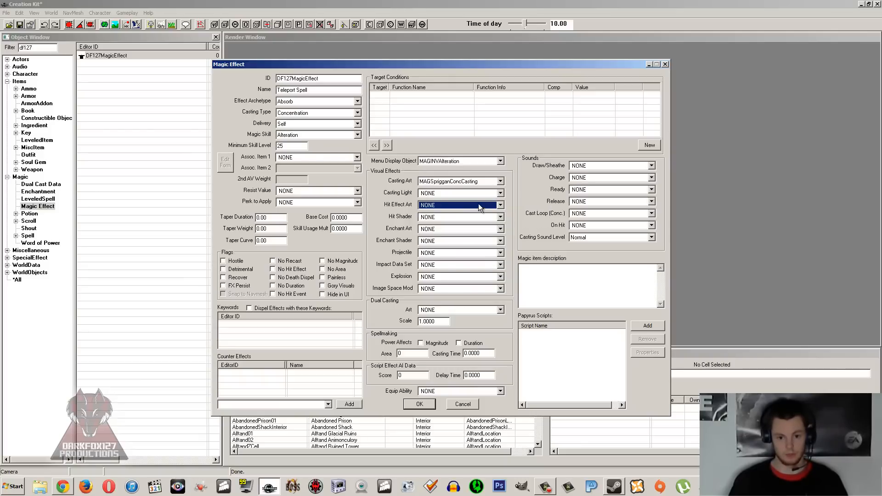
- View the Impact Data Set and Explosion choices of the magic effect
{"action": "left_click", "coordinate": [34, 200]}
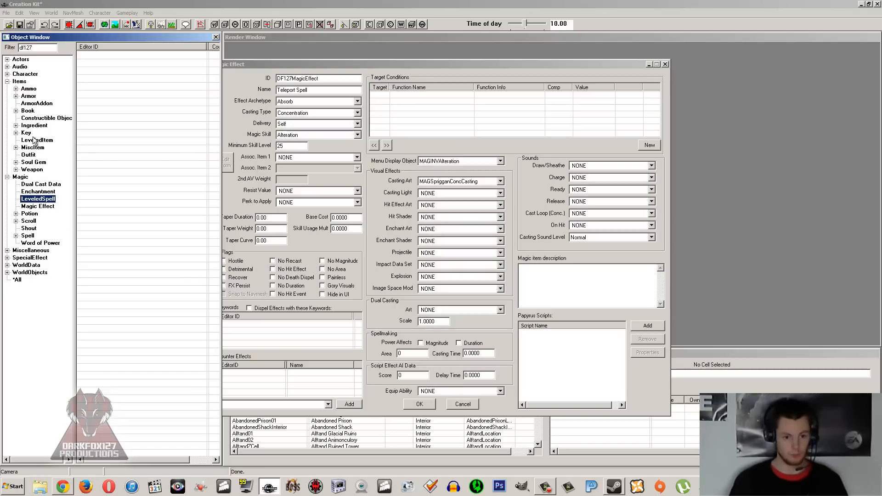
{"action": "left_click", "coordinate": [437, 264]}
{"action": "left_click", "coordinate": [438, 264]}
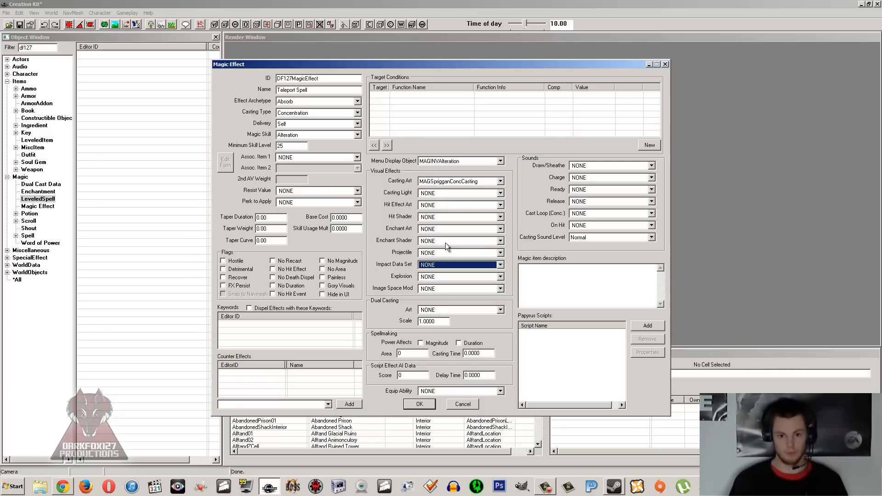
{"action": "left_click", "coordinate": [434, 277]}
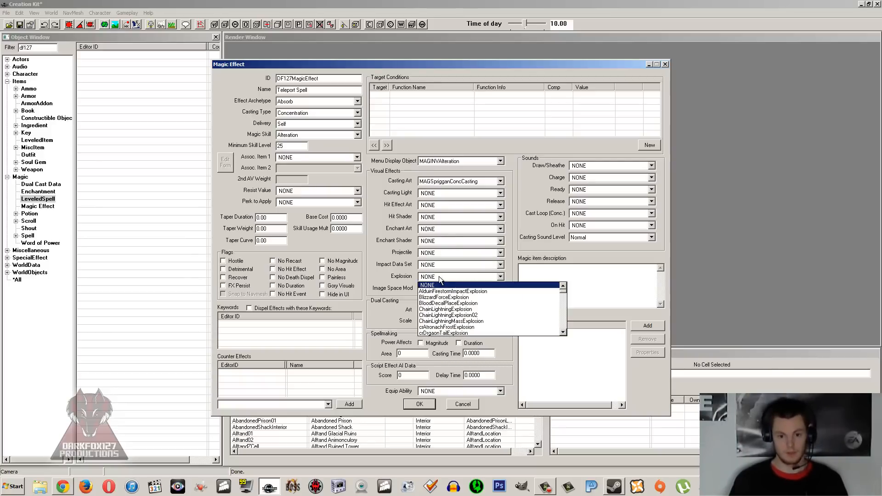
{"action": "scroll", "coordinate": [459, 304], "scroll_direction": "down", "scroll_amount": 3}
{"action": "left_click", "coordinate": [288, 261]}
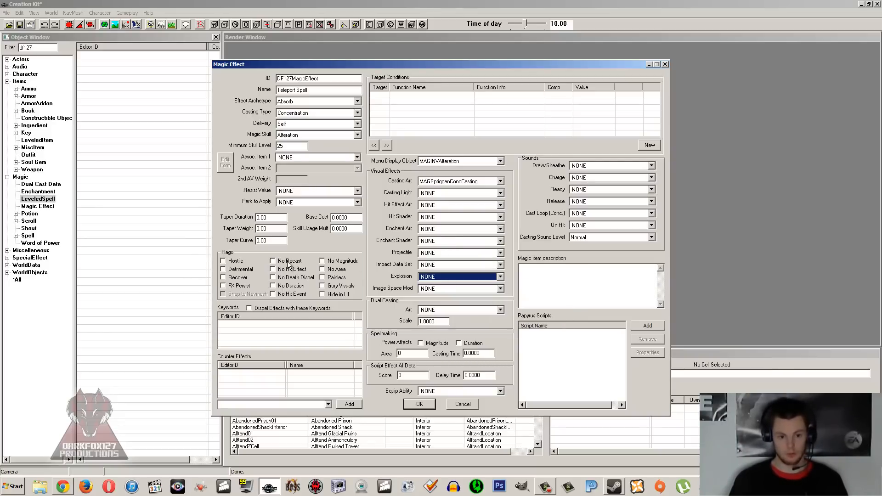
- Expand the Miscellaneous and SpecialEffect categories in the Object Window and show the Explosion objects
{"action": "left_click", "coordinate": [7, 250]}
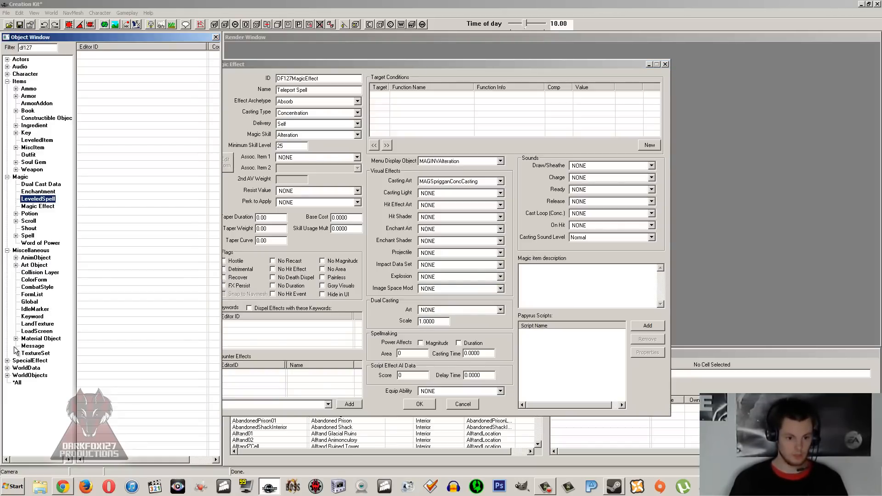
{"action": "left_click", "coordinate": [7, 361]}
{"action": "left_click", "coordinate": [32, 383]}
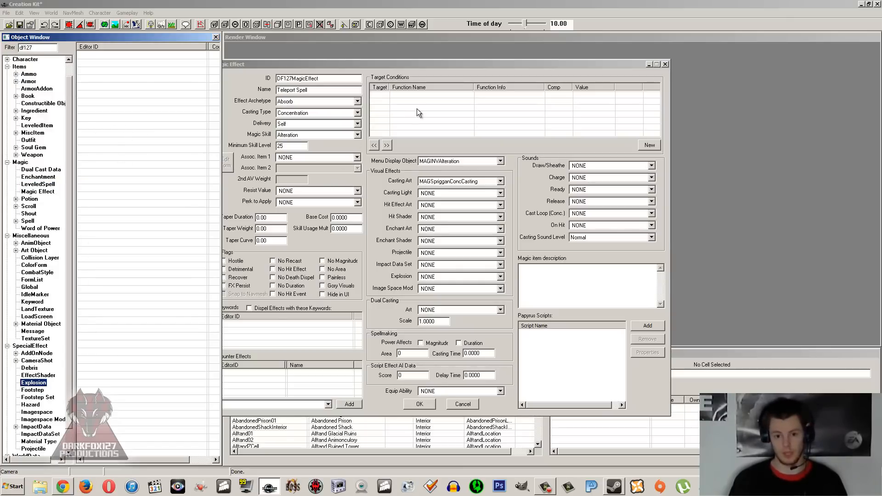
- View the Image Space Mod choices of the magic effect, leaving it at NONE
{"action": "left_click", "coordinate": [438, 265]}
{"action": "left_click", "coordinate": [439, 284]}
{"action": "left_click", "coordinate": [439, 289]}
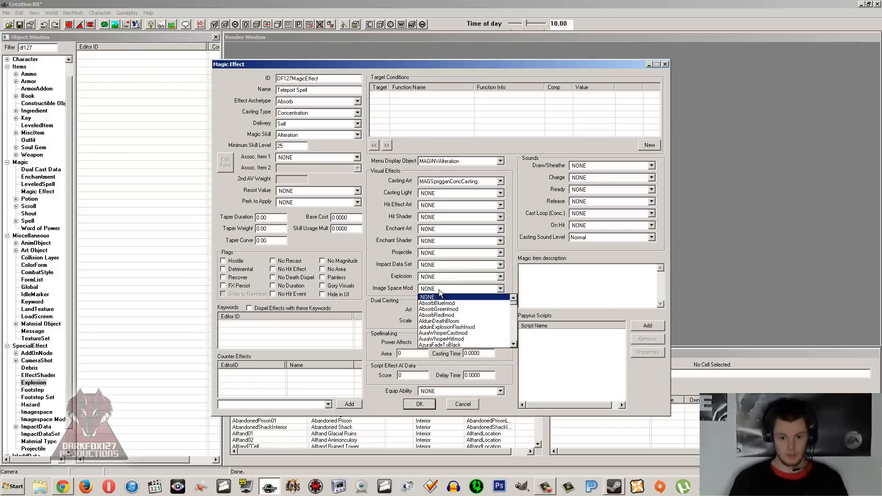
{"action": "left_click", "coordinate": [465, 289]}
{"action": "left_click", "coordinate": [558, 273]}
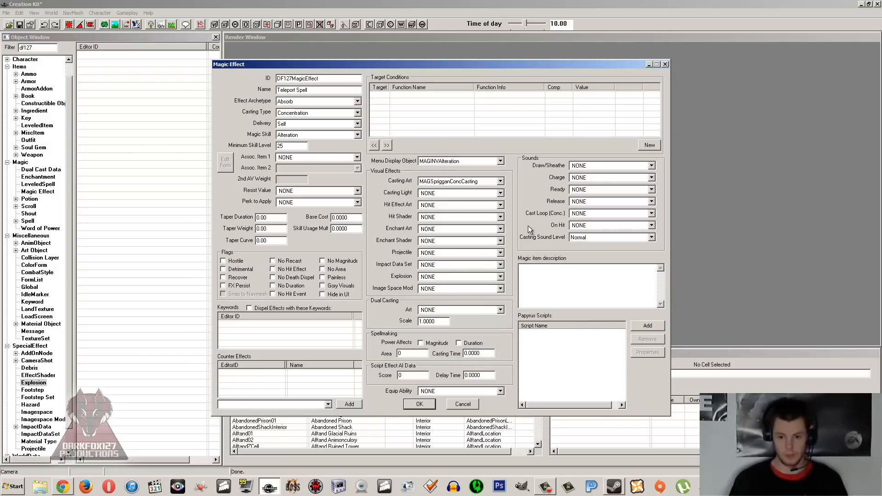